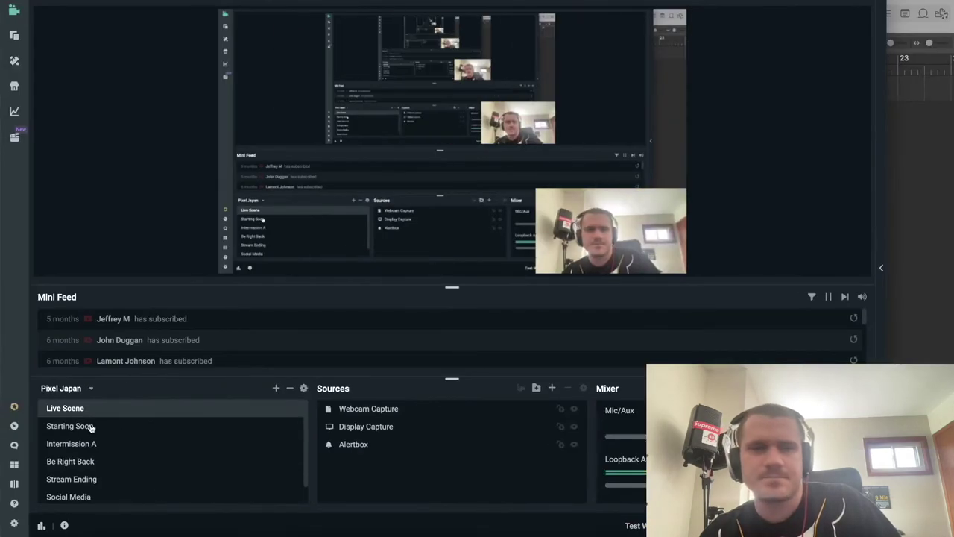
{"action": "scroll", "coordinate": [157, 458], "scroll_direction": "down", "scroll_amount": 1}
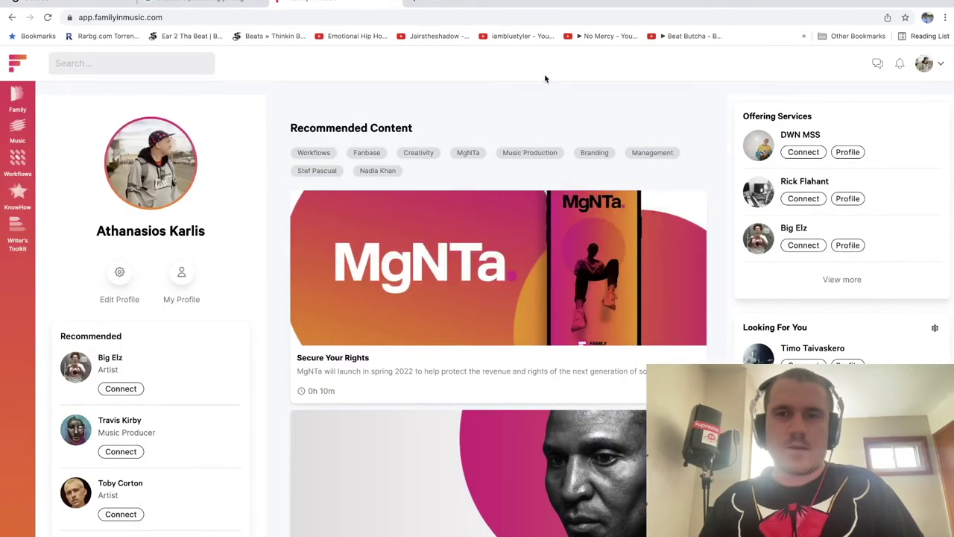
Go to the Distribution page of the music section and open the Family in Music distribution dashboard.
{"action": "left_click", "coordinate": [20, 129]}
{"action": "left_click", "coordinate": [106, 166]}
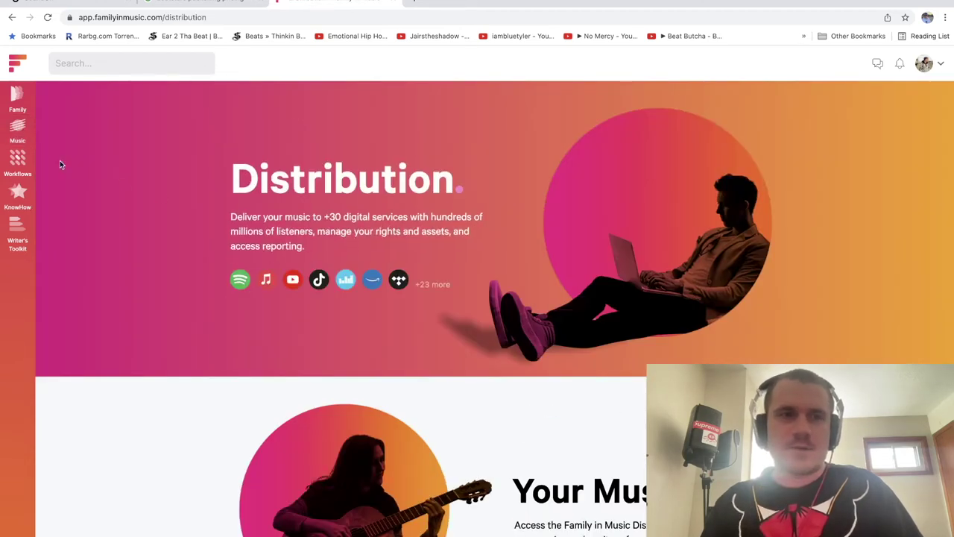
{"action": "scroll", "coordinate": [494, 309], "scroll_direction": "down", "scroll_amount": 5}
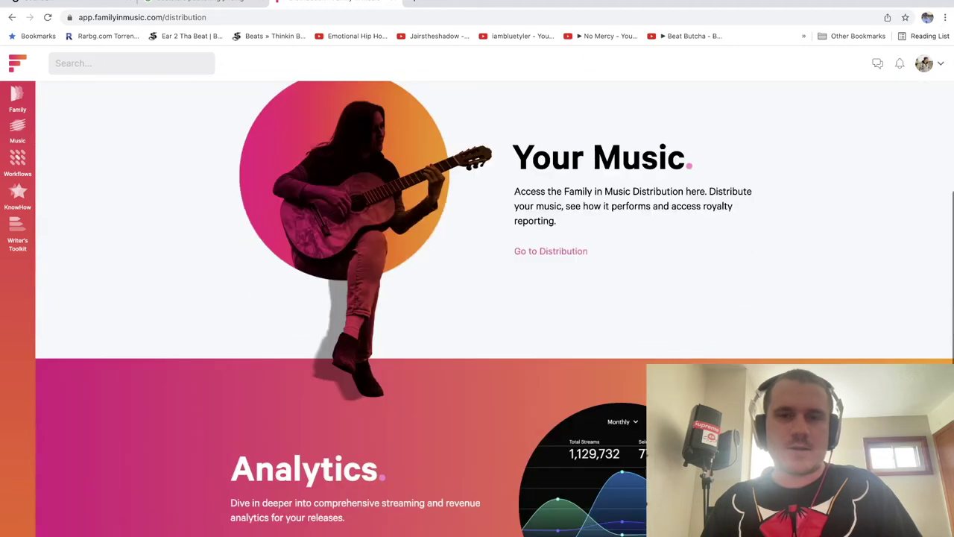
{"action": "left_click", "coordinate": [570, 251]}
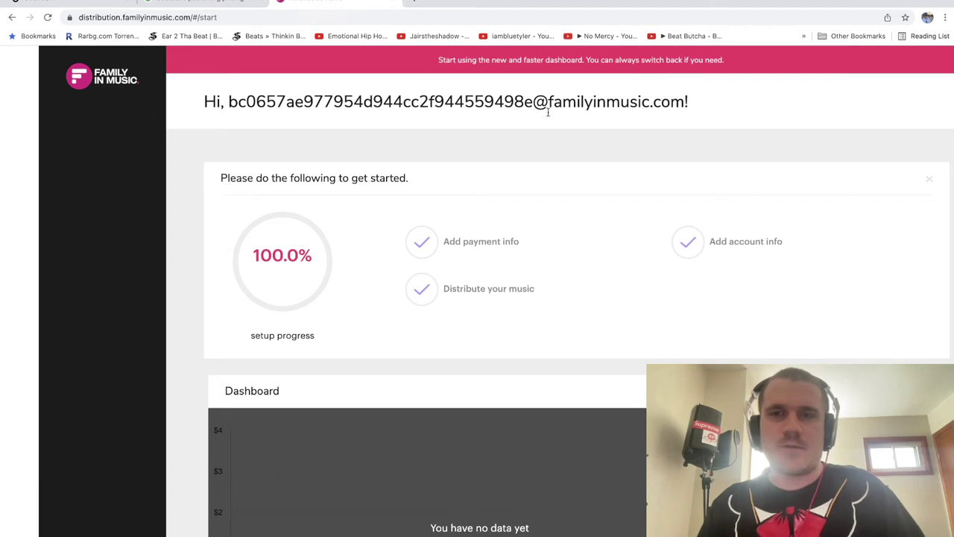
Look over the distribution dashboard and switch to its new, faster version.
{"action": "scroll", "coordinate": [580, 152], "scroll_direction": "down", "scroll_amount": 3}
{"action": "scroll", "coordinate": [580, 153], "scroll_direction": "up", "scroll_amount": 3}
{"action": "scroll", "coordinate": [569, 230], "scroll_direction": "down", "scroll_amount": 3}
{"action": "scroll", "coordinate": [330, 478], "scroll_direction": "up", "scroll_amount": 3}
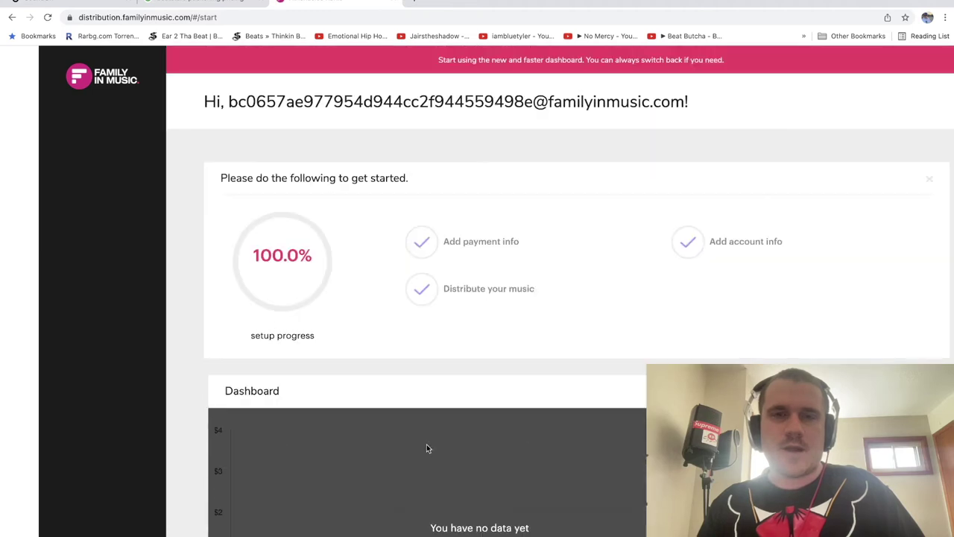
{"action": "left_click", "coordinate": [604, 69]}
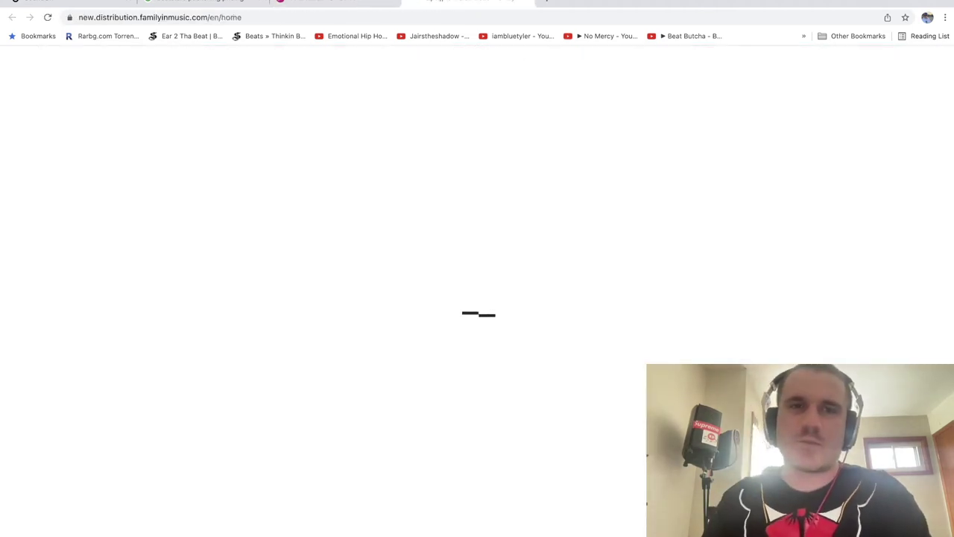
{"action": "left_click", "coordinate": [349, 11]}
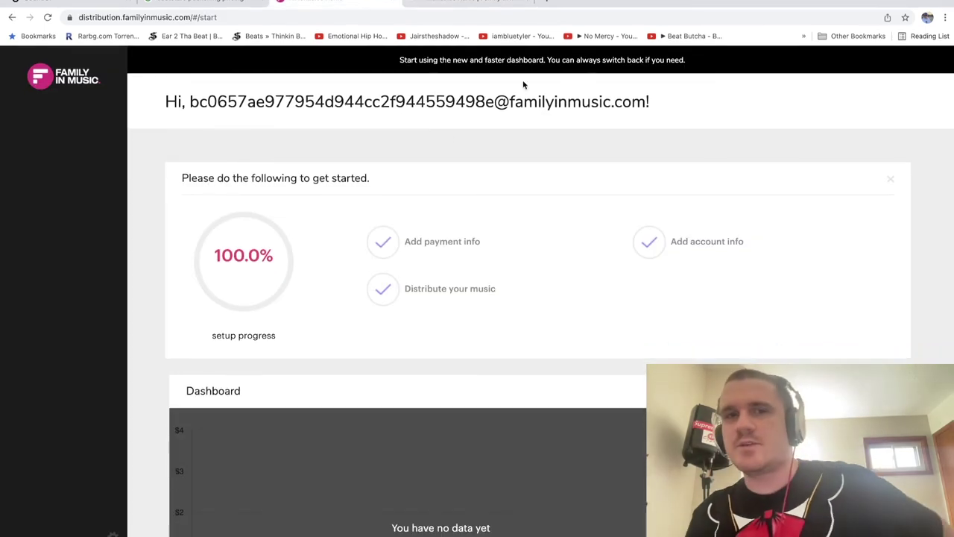
{"action": "left_click", "coordinate": [493, 6]}
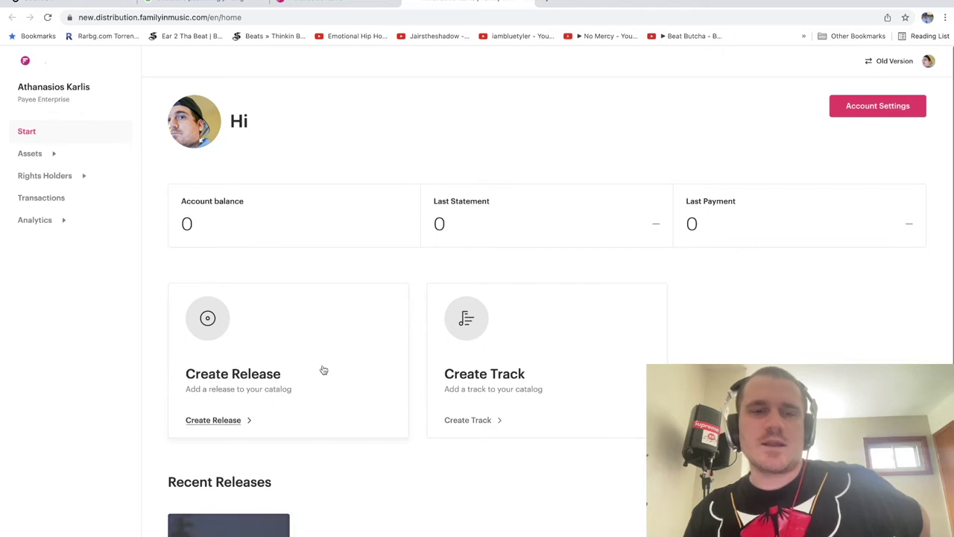
Start creating a track and upload "f major bpm 114.wav" from the Desktop as its audio.
{"action": "left_click", "coordinate": [513, 380]}
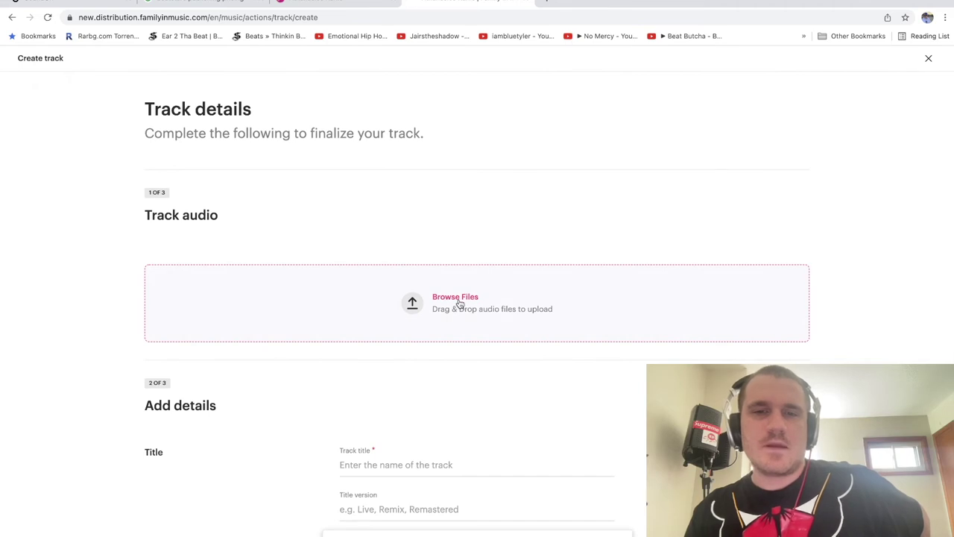
{"action": "left_click", "coordinate": [457, 297]}
{"action": "left_click", "coordinate": [419, 339]}
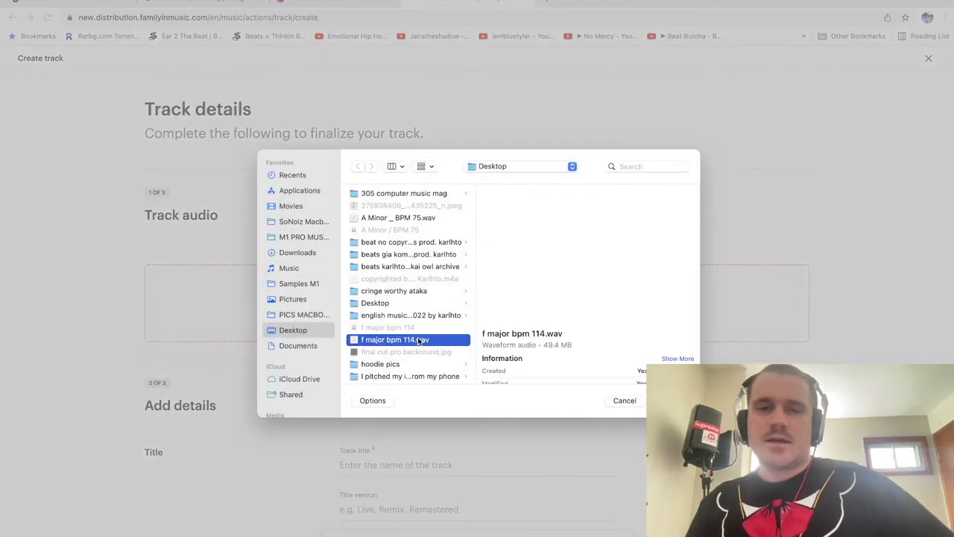
{"action": "left_click", "coordinate": [675, 401]}
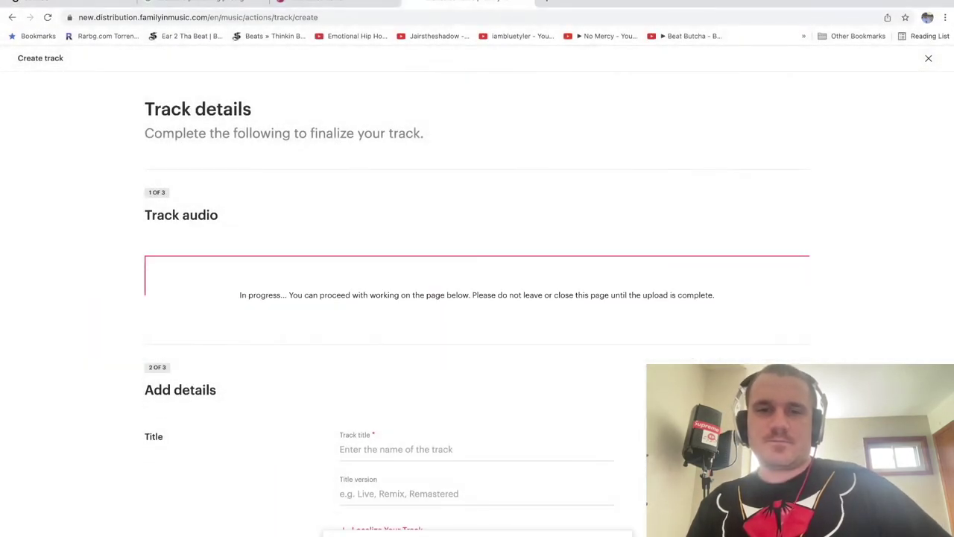
Set the track title to "test" and the primary genre to Afro Soul.
{"action": "scroll", "coordinate": [507, 363], "scroll_direction": "down", "scroll_amount": 3}
{"action": "left_click", "coordinate": [477, 334]}
{"action": "type", "text": "test"}
{"action": "left_click", "coordinate": [441, 377]}
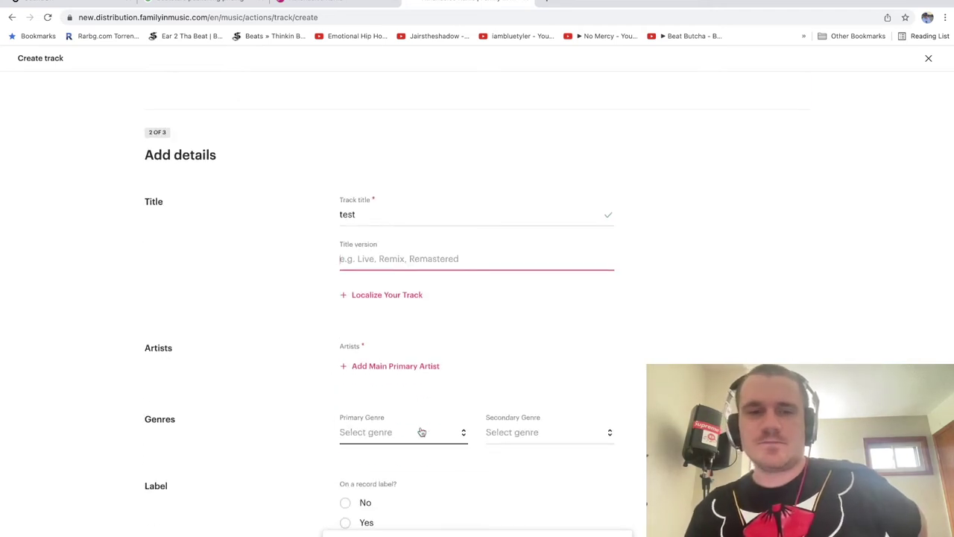
{"action": "left_click", "coordinate": [390, 440]}
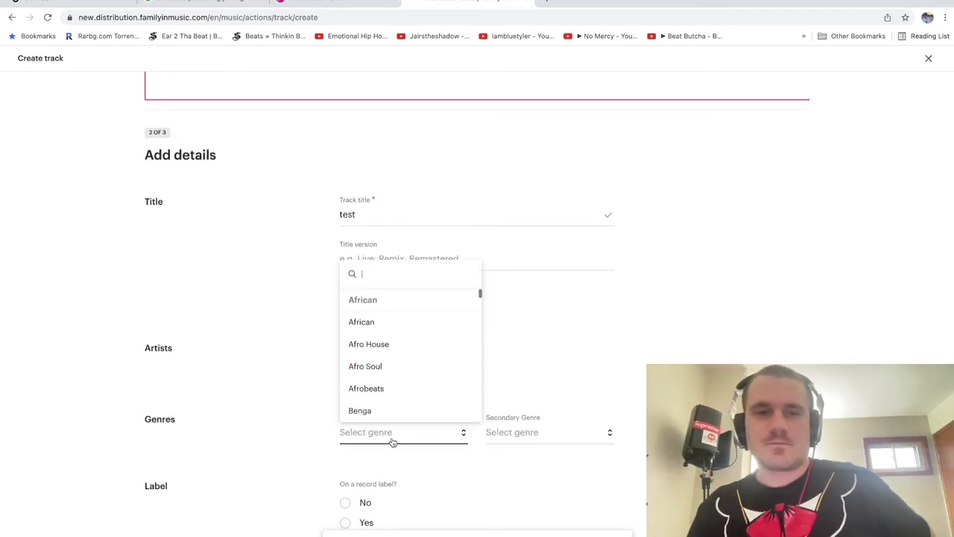
{"action": "left_click", "coordinate": [398, 367]}
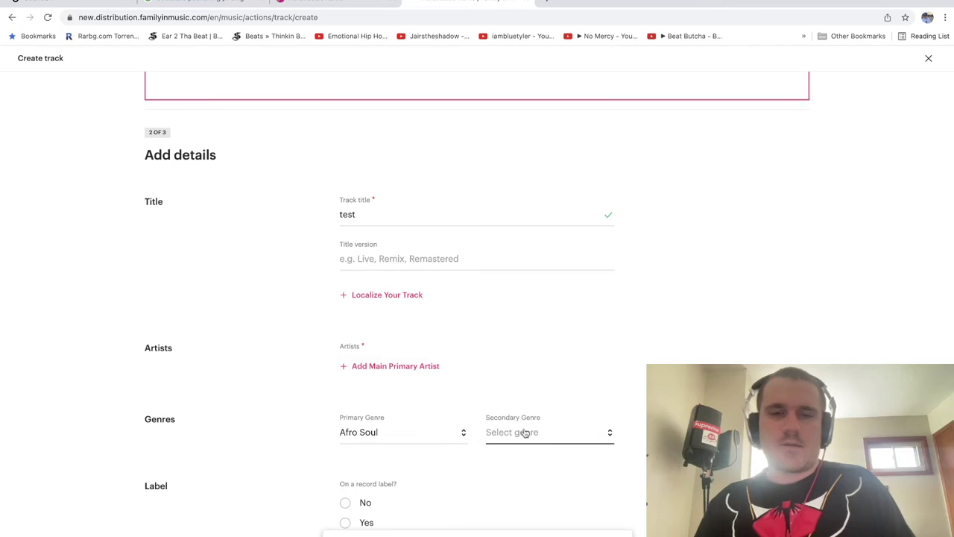
Examine the remaining track fields and the languages offered for localizing the track, without adding a localization.
{"action": "scroll", "coordinate": [453, 380], "scroll_direction": "down", "scroll_amount": 3}
{"action": "scroll", "coordinate": [453, 379], "scroll_direction": "down", "scroll_amount": 1}
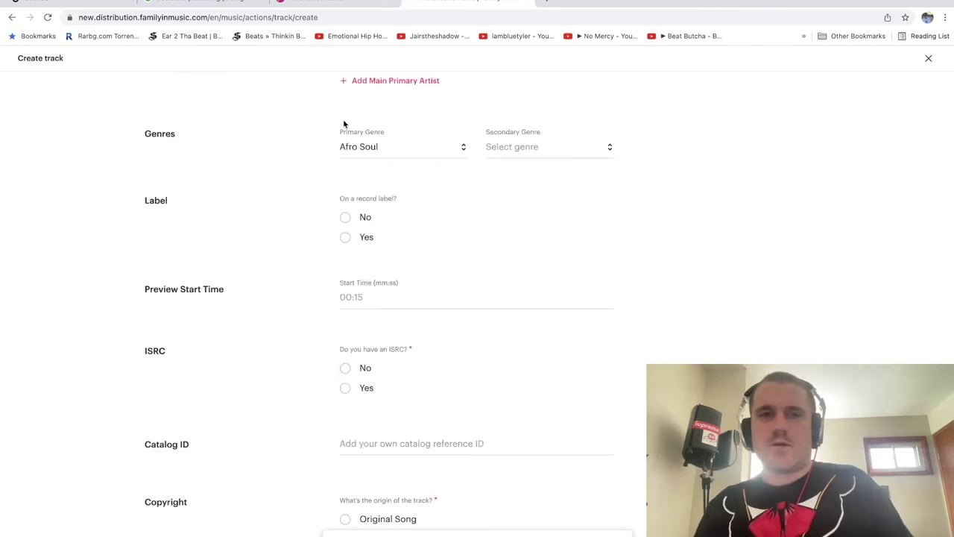
{"action": "scroll", "coordinate": [381, 157], "scroll_direction": "up", "scroll_amount": 5}
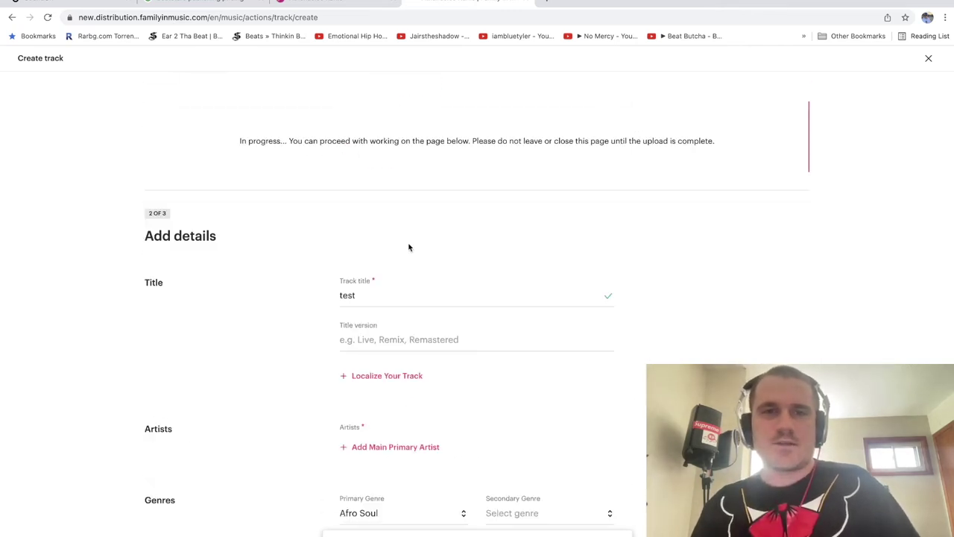
{"action": "left_click", "coordinate": [388, 376]}
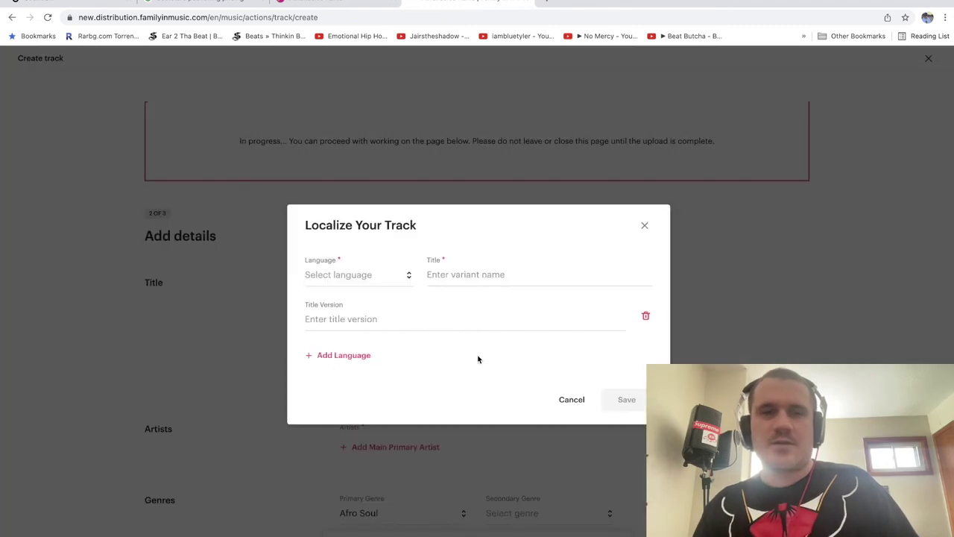
{"action": "left_click", "coordinate": [379, 276]}
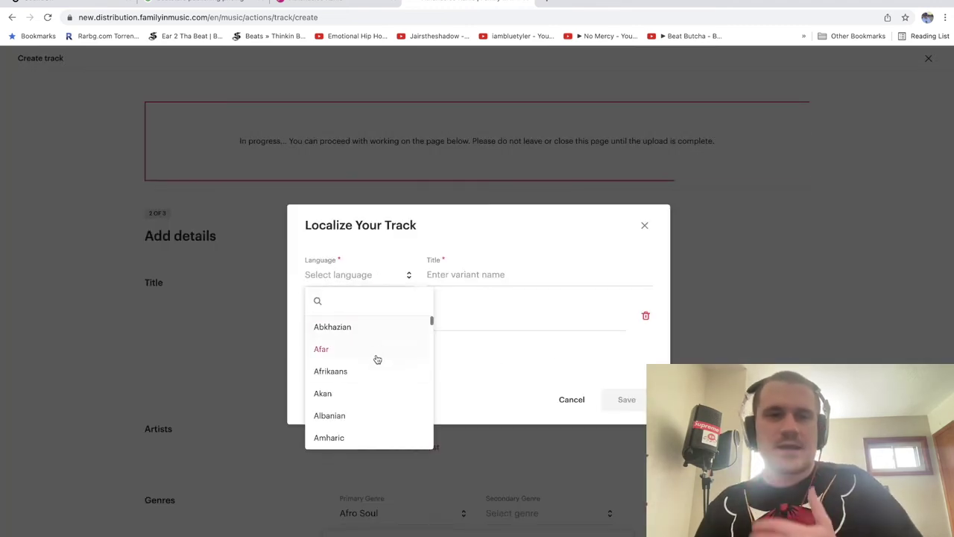
{"action": "scroll", "coordinate": [379, 399], "scroll_direction": "down", "scroll_amount": 3}
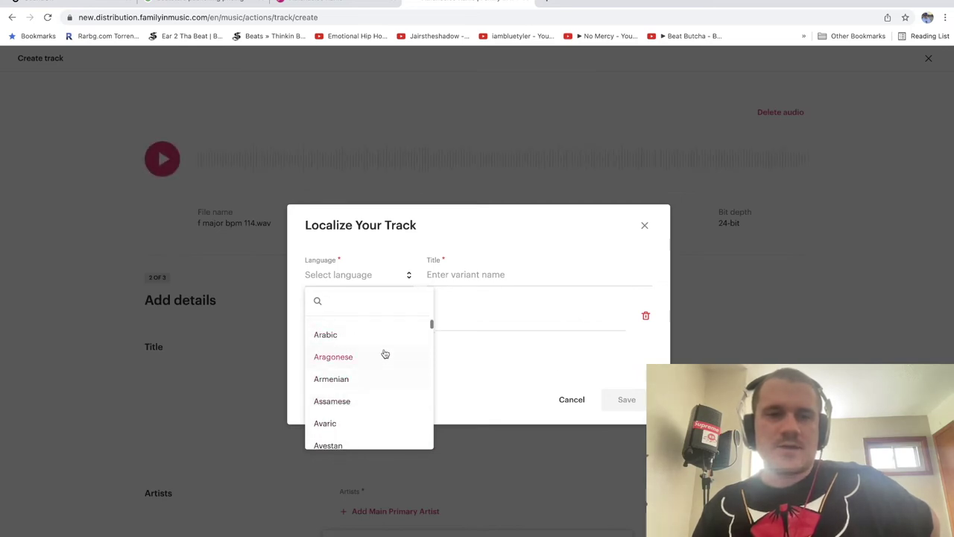
{"action": "left_click", "coordinate": [484, 374]}
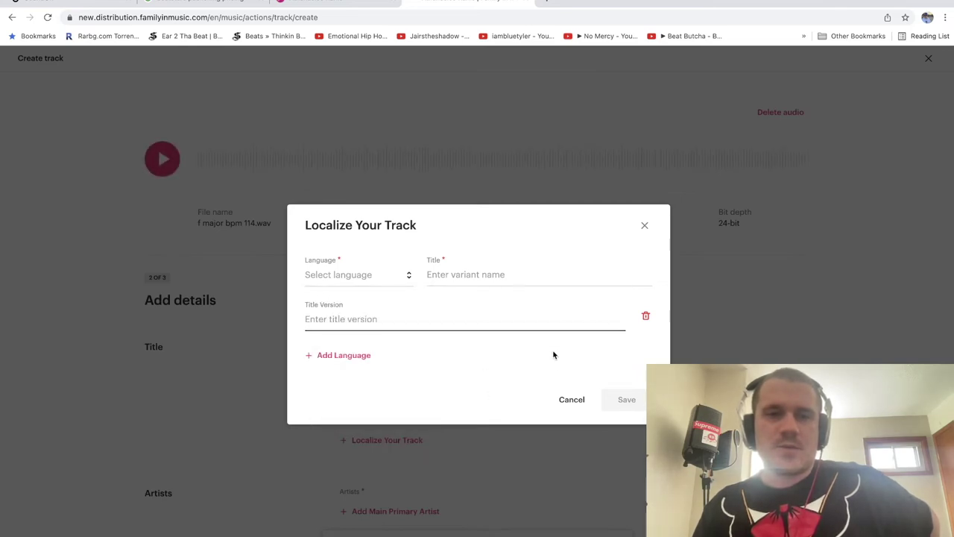
{"action": "left_click", "coordinate": [570, 399]}
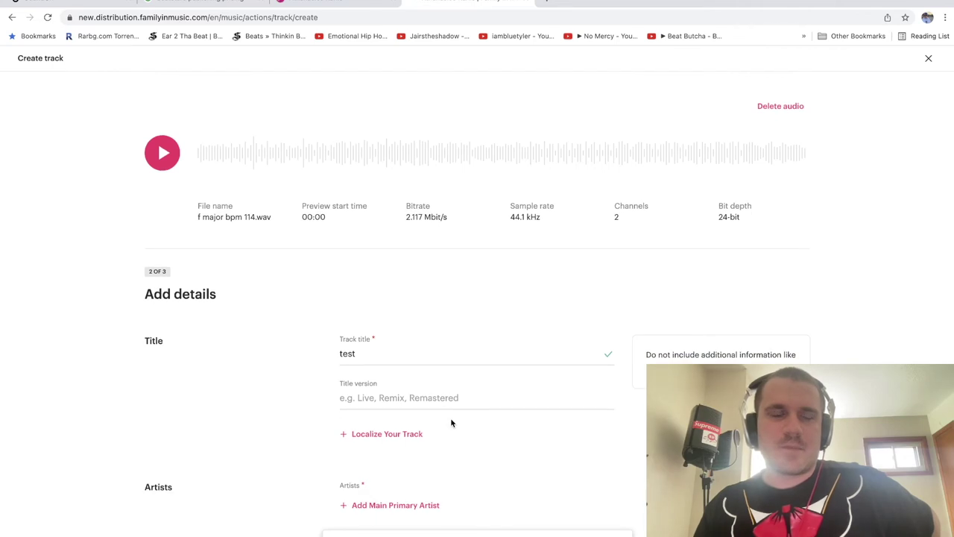
Search the artists for "ka" and add the matching artist profile as the track's main primary artist.
{"action": "scroll", "coordinate": [451, 418], "scroll_direction": "up", "scroll_amount": 2}
{"action": "scroll", "coordinate": [437, 403], "scroll_direction": "down", "scroll_amount": 3}
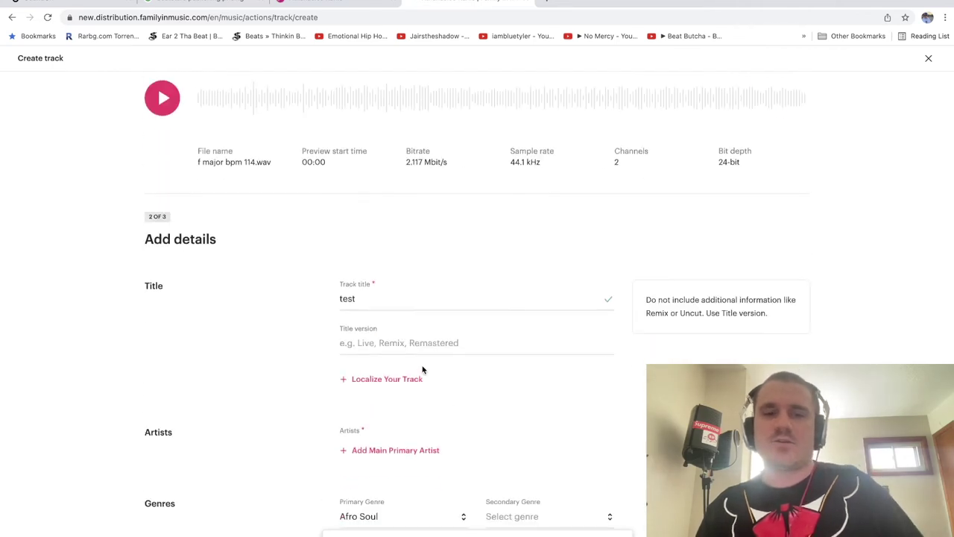
{"action": "scroll", "coordinate": [444, 403], "scroll_direction": "down", "scroll_amount": 3}
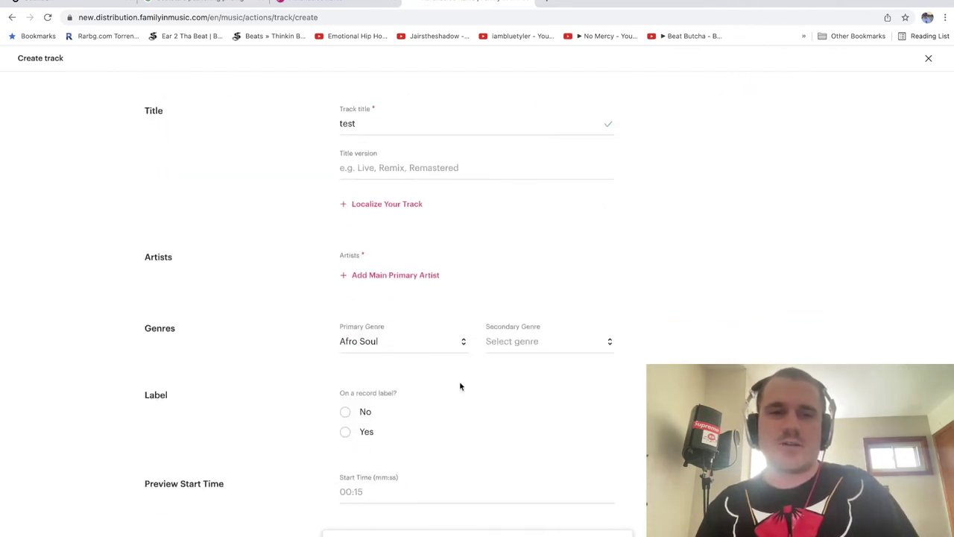
{"action": "left_click", "coordinate": [423, 287]}
{"action": "left_click", "coordinate": [443, 307]}
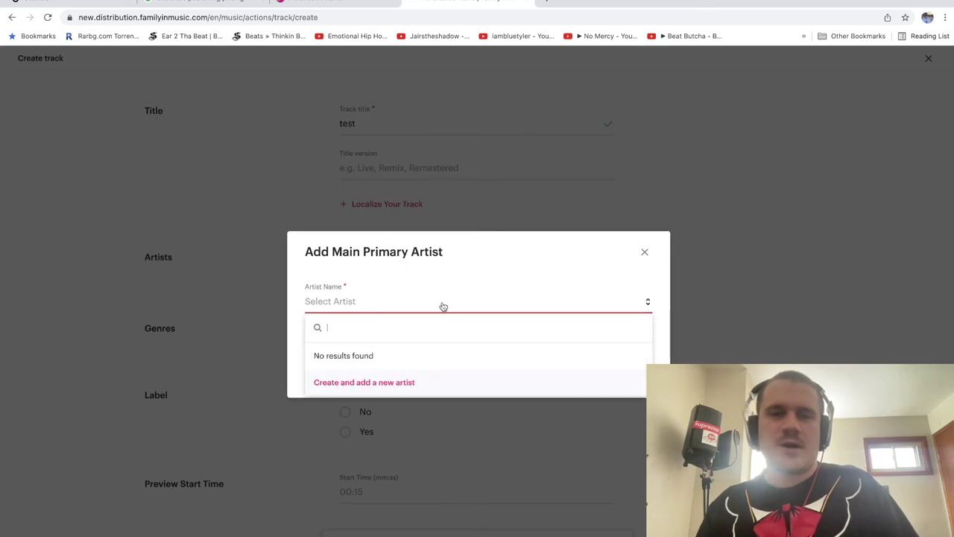
{"action": "type", "text": "ka"}
{"action": "left_click", "coordinate": [366, 358]}
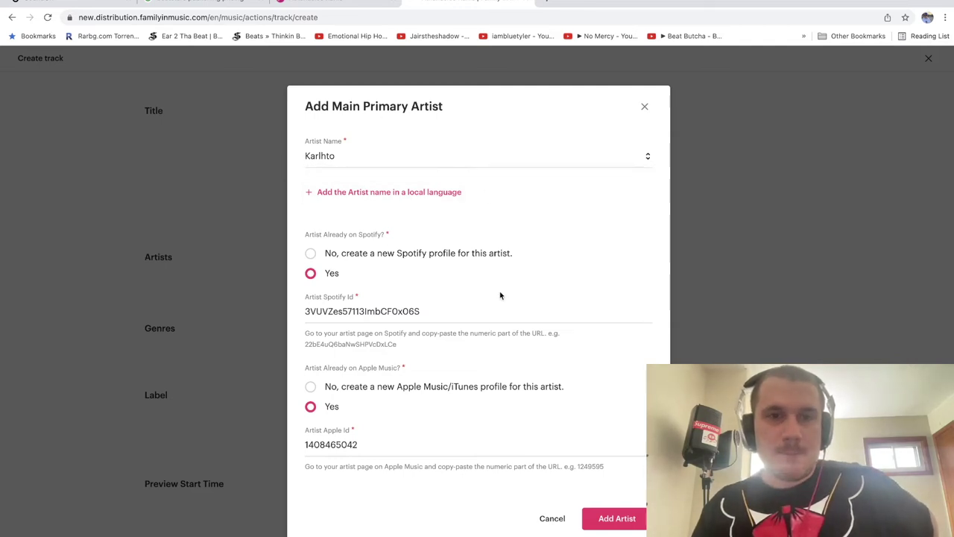
{"action": "left_click", "coordinate": [617, 518]}
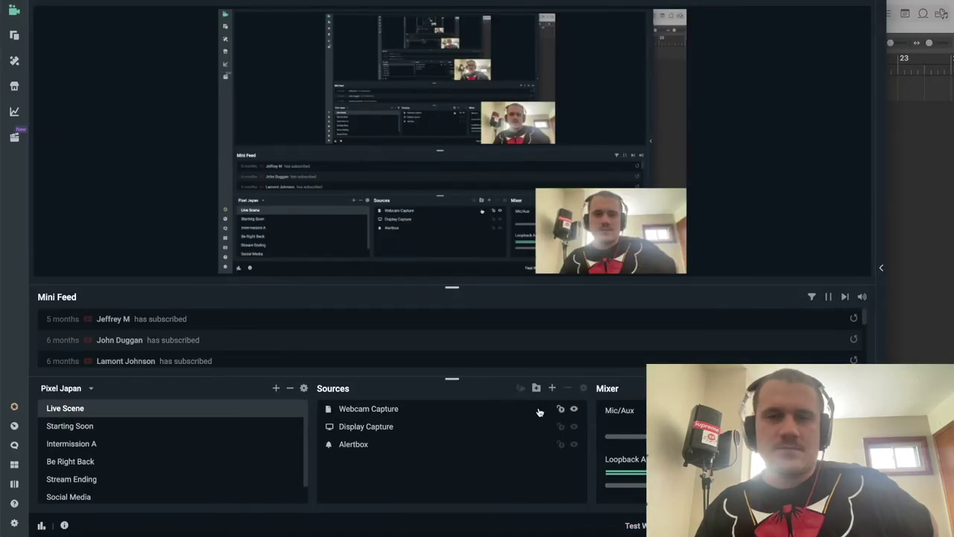
Hide the Webcam Capture source in the Streamlabs live scene.
{"action": "left_click", "coordinate": [574, 409]}
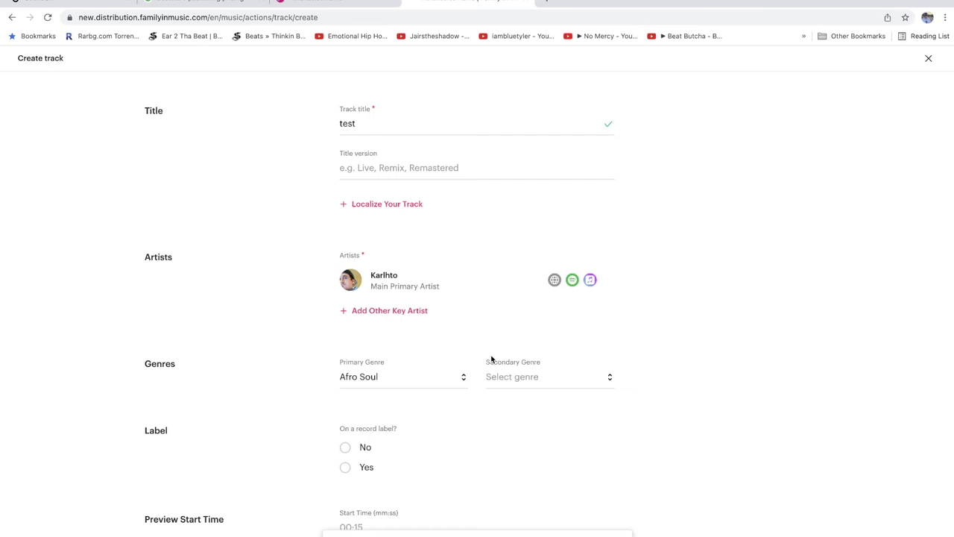
Mark the track as not on a record label and set its preview start time to 00:00.
{"action": "scroll", "coordinate": [491, 359], "scroll_direction": "down", "scroll_amount": 2}
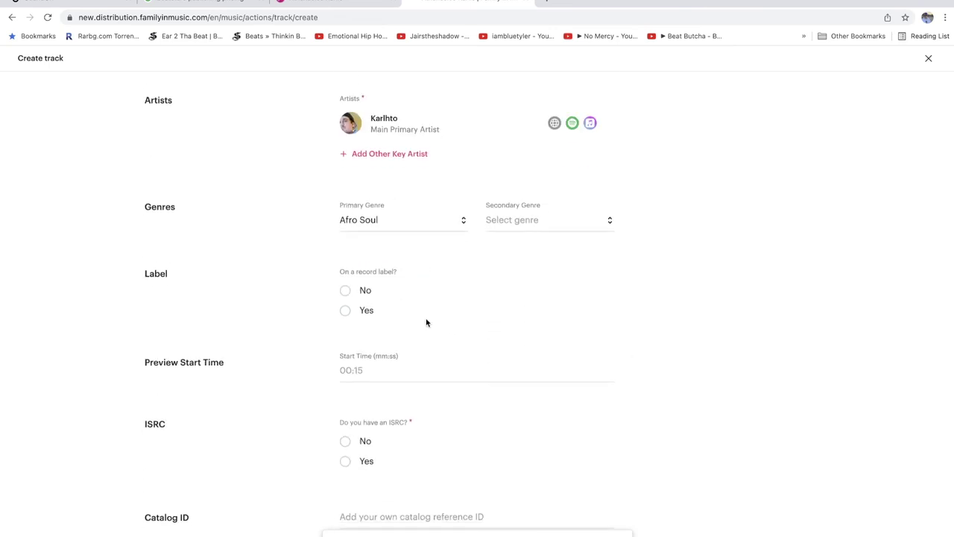
{"action": "left_click", "coordinate": [346, 291]}
{"action": "left_click", "coordinate": [390, 368]}
{"action": "left_click", "coordinate": [384, 399]}
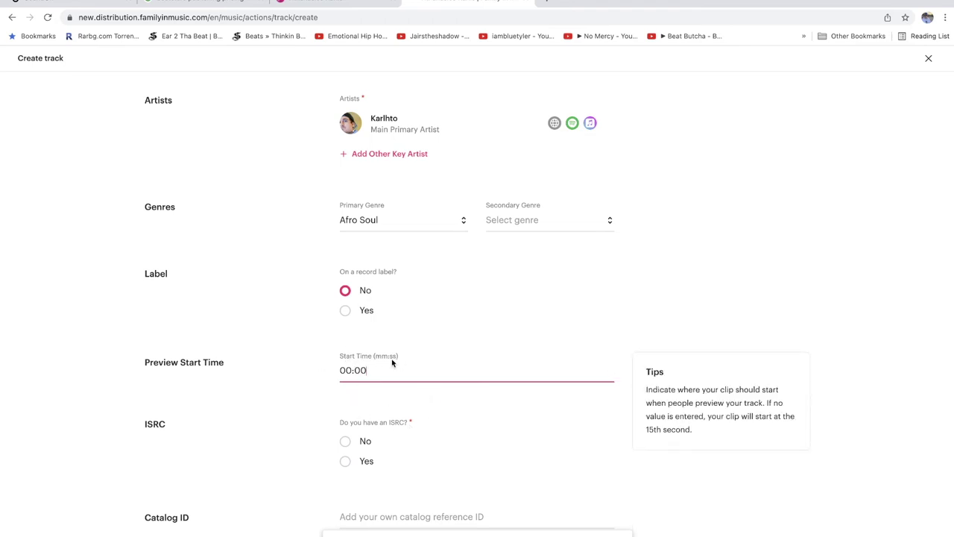
{"action": "left_click", "coordinate": [351, 323]}
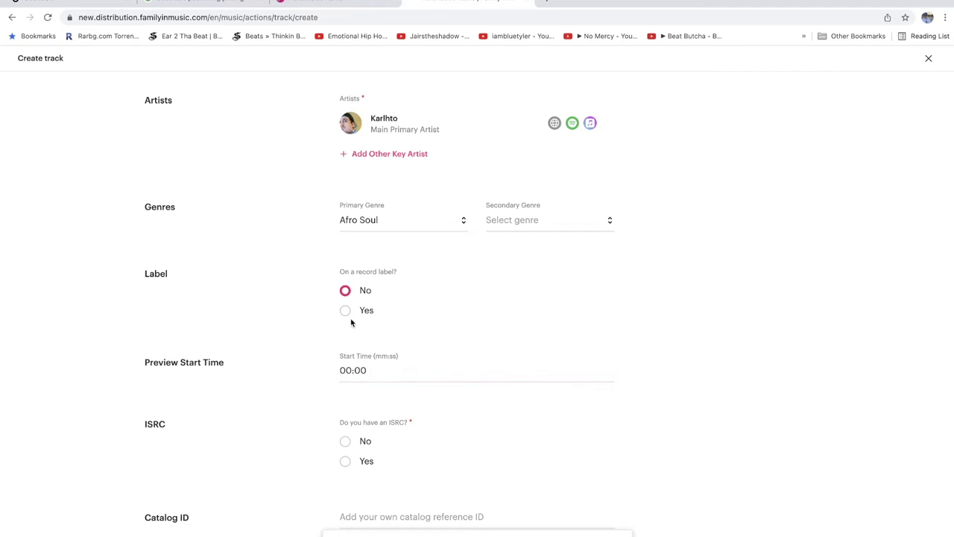
{"action": "left_click", "coordinate": [345, 311]}
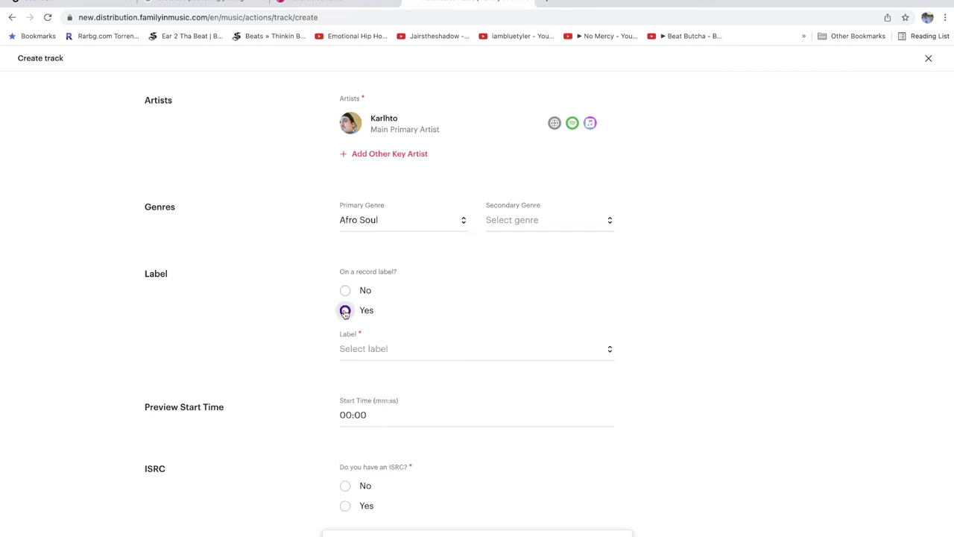
{"action": "left_click", "coordinate": [360, 346]}
{"action": "left_click", "coordinate": [296, 345]}
{"action": "left_click", "coordinate": [345, 290]}
{"action": "left_click", "coordinate": [345, 310]}
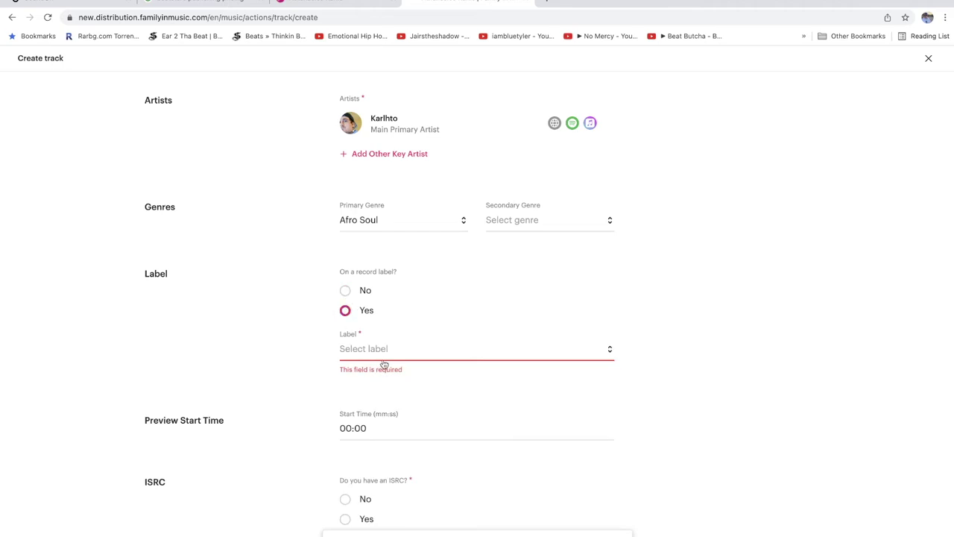
{"action": "left_click", "coordinate": [392, 359]}
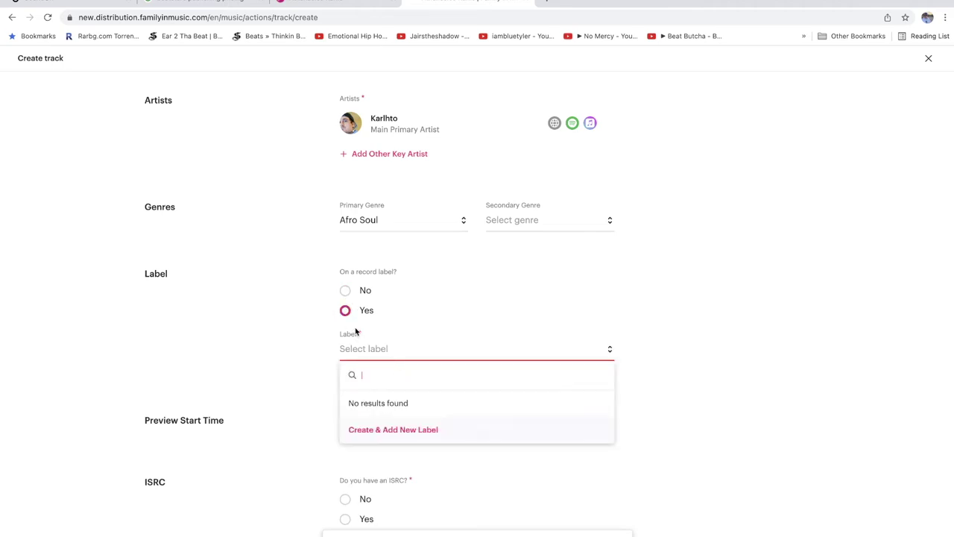
{"action": "left_click", "coordinate": [335, 295]}
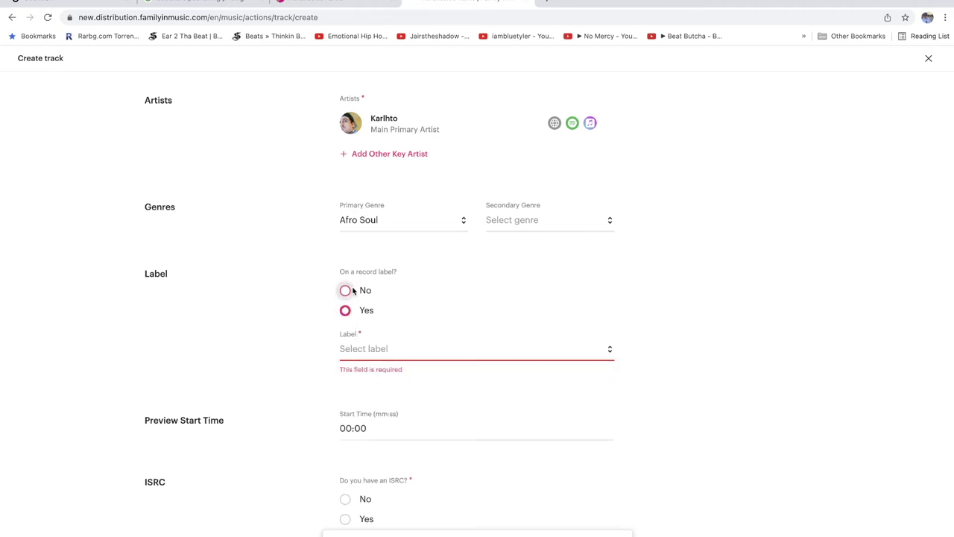
{"action": "left_click", "coordinate": [353, 291]}
{"action": "scroll", "coordinate": [330, 270], "scroll_direction": "down", "scroll_amount": 4}
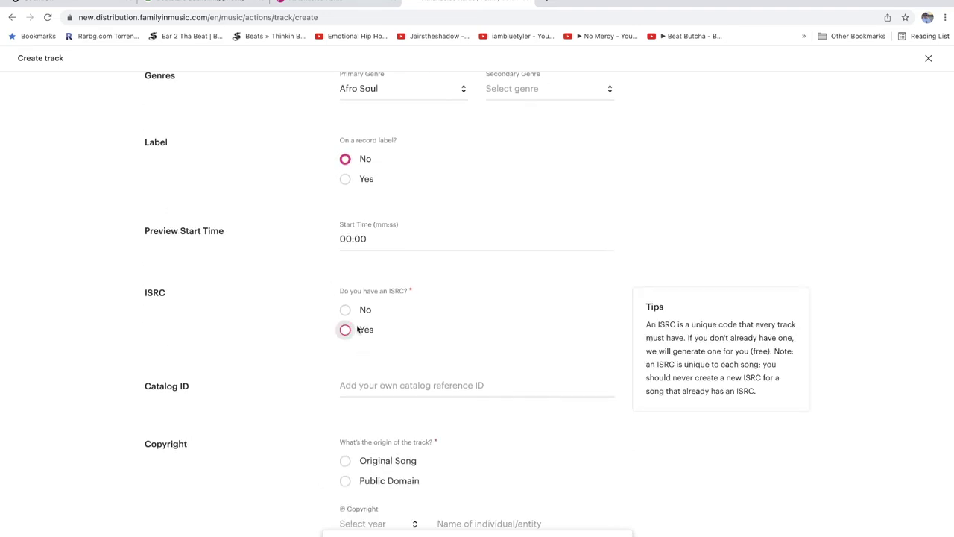
Mark the track as having no ISRC and set its copyright to Original Song with the year 2022.
{"action": "left_click", "coordinate": [345, 309]}
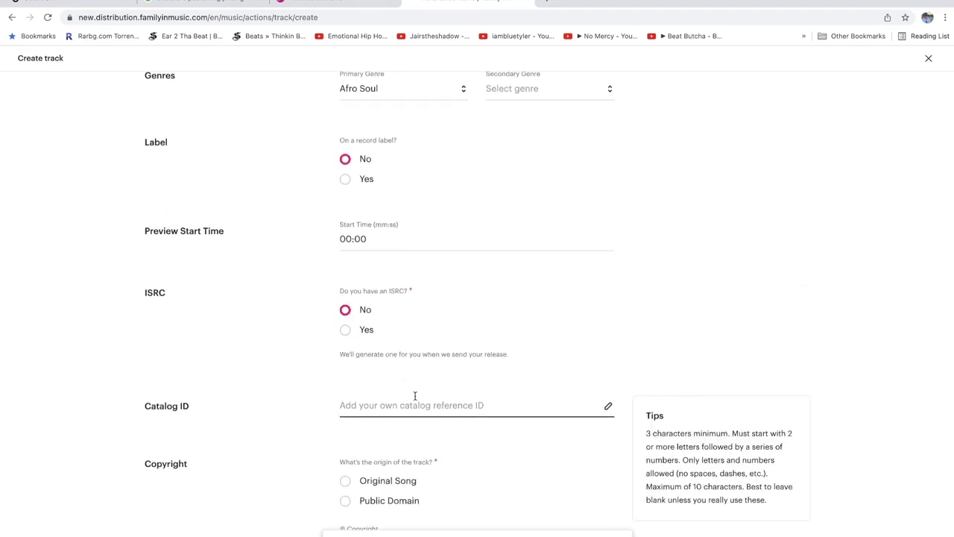
{"action": "scroll", "coordinate": [415, 395], "scroll_direction": "down", "scroll_amount": 2}
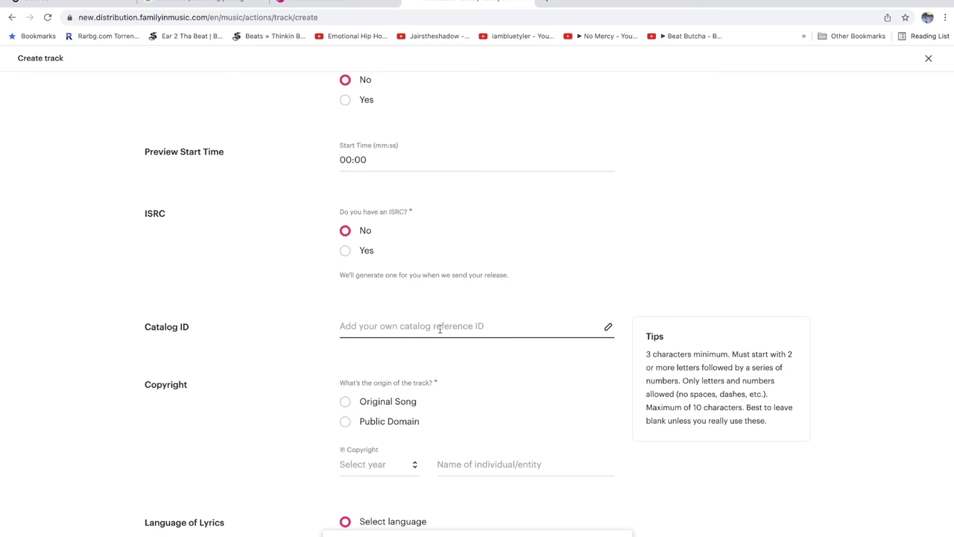
{"action": "left_click", "coordinate": [390, 401]}
{"action": "scroll", "coordinate": [390, 402], "scroll_direction": "down", "scroll_amount": 4}
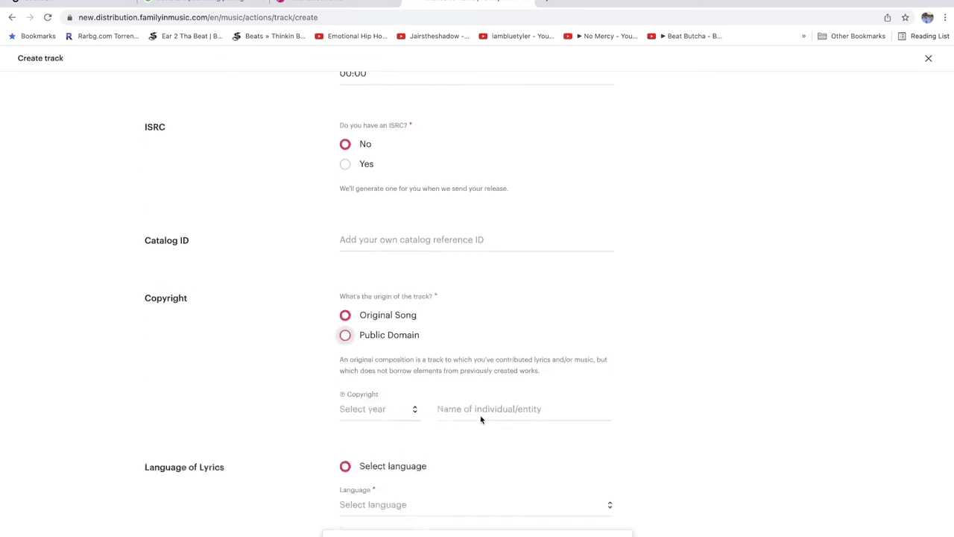
{"action": "left_click", "coordinate": [382, 322]}
{"action": "left_click", "coordinate": [380, 393]}
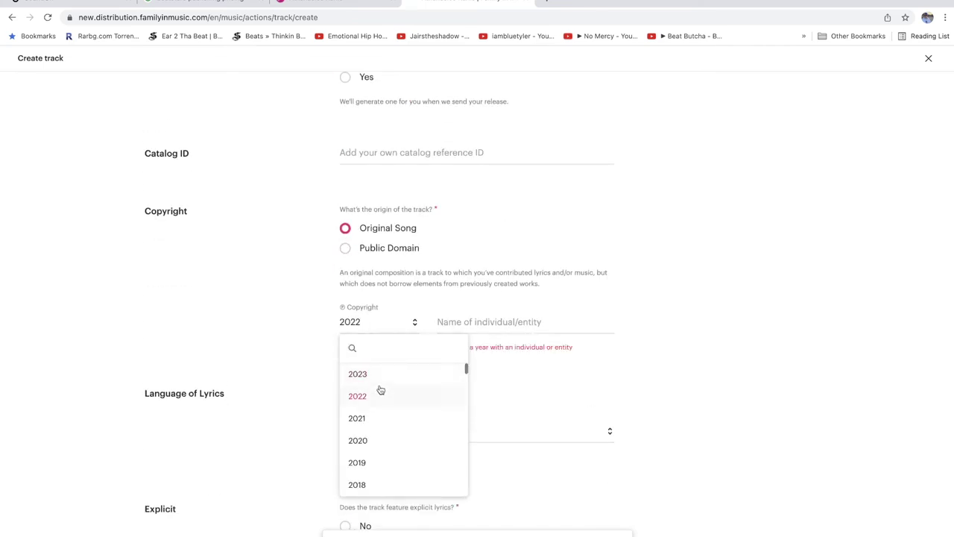
Enter the artist's LLC, with exclusive distribution to Family In Music, as the copyright holder.
{"action": "left_click", "coordinate": [469, 322]}
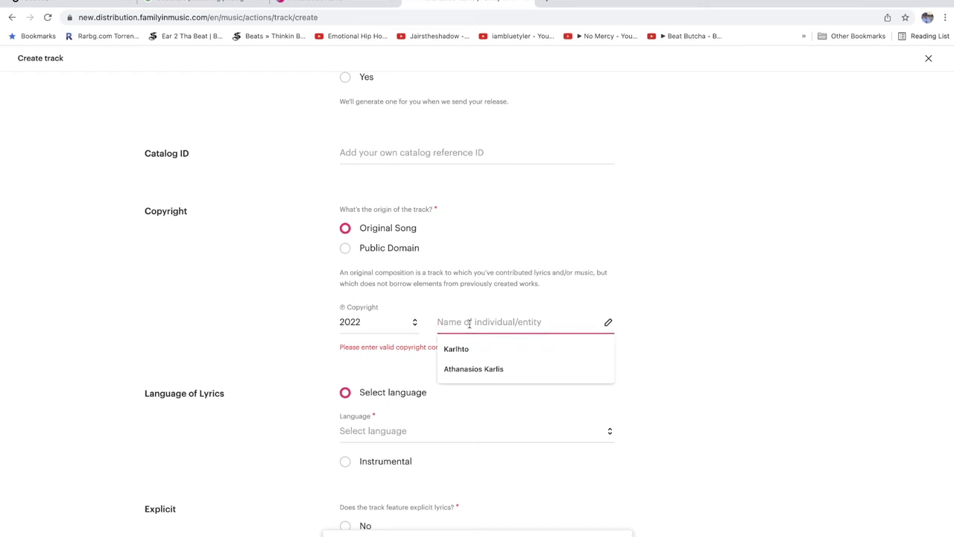
{"action": "type", "text": "Karlhto"}
{"action": "key", "text": "BackSpace"}
{"action": "key", "text": "BackSpace"}
{"action": "key", "text": "BackSpace"}
{"action": "key", "text": "BackSpace"}
{"action": "key", "text": "BackSpace"}
{"action": "key", "text": "BackSpace"}
{"action": "key", "text": "BackSpace"}
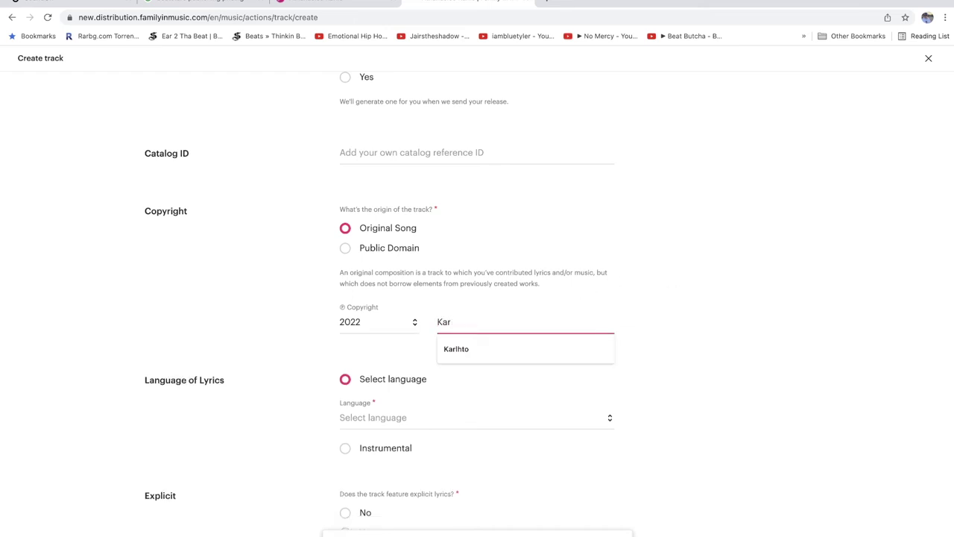
{"action": "type", "text": "Karlhto LLC, Under Exclusive Dst"}
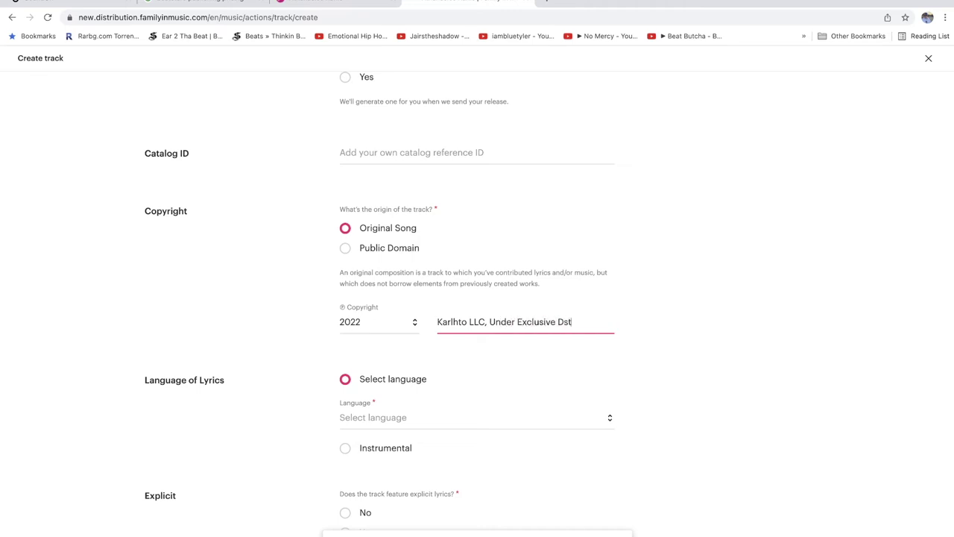
{"action": "type", "text": "ribution"}
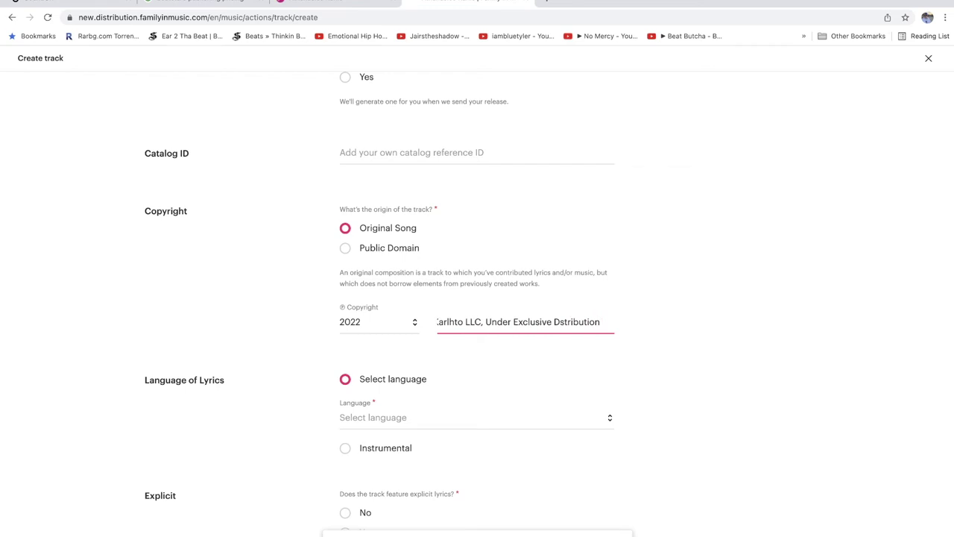
{"action": "type", "text": " To Fa"}
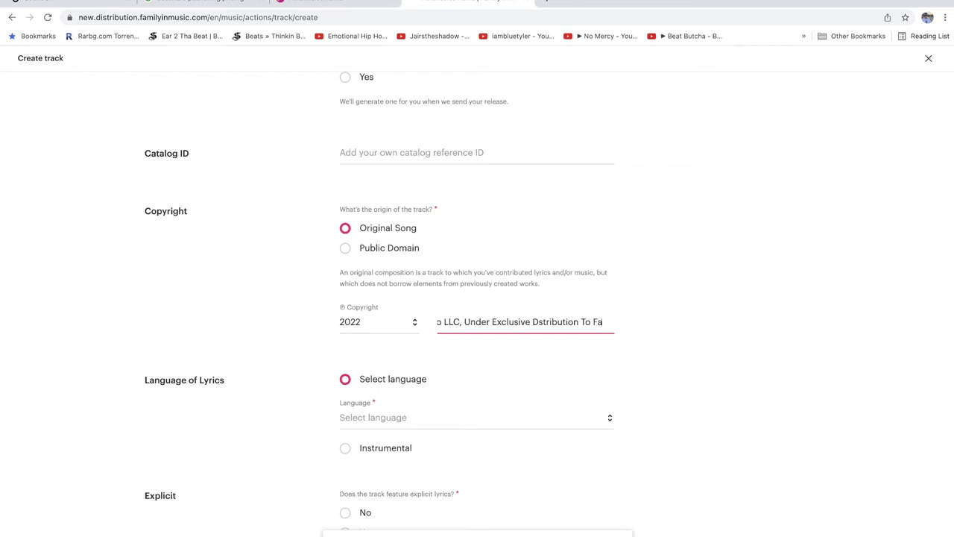
{"action": "type", "text": "mily In Music"}
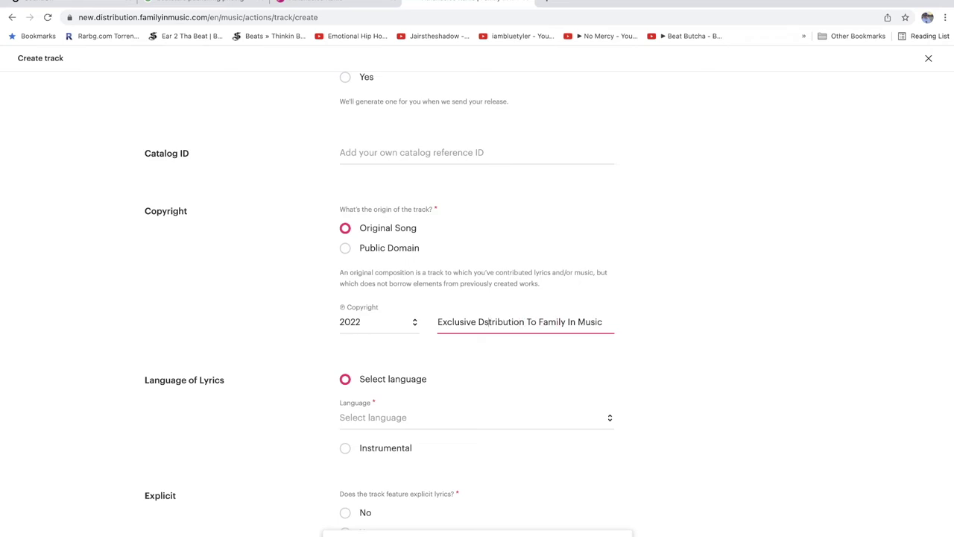
Switch to Spotify, look up TOQUEL's single Aftoktonia to examine its copyright lines, and return to the track form in Chrome.
{"action": "left_click", "coordinate": [218, 530]}
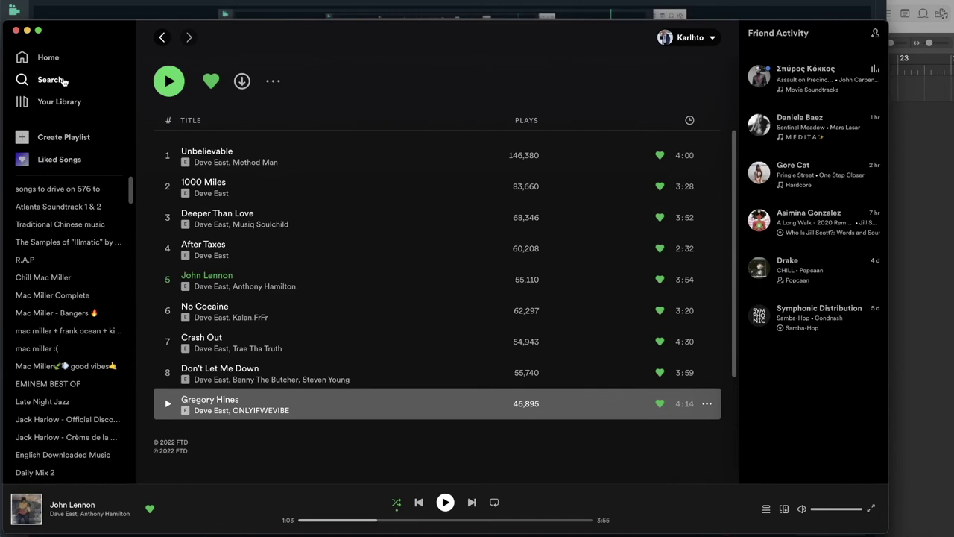
{"action": "left_click", "coordinate": [64, 81]}
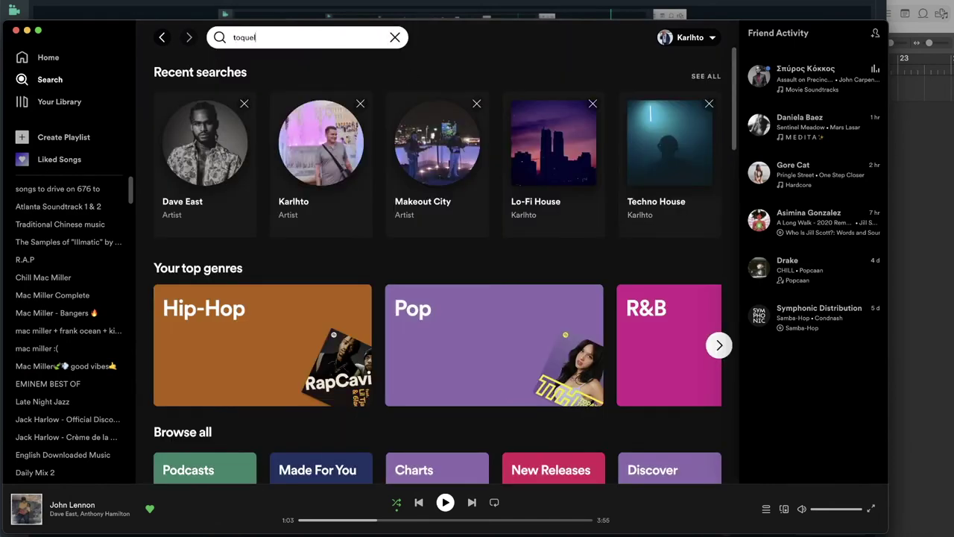
{"action": "left_click", "coordinate": [284, 159]}
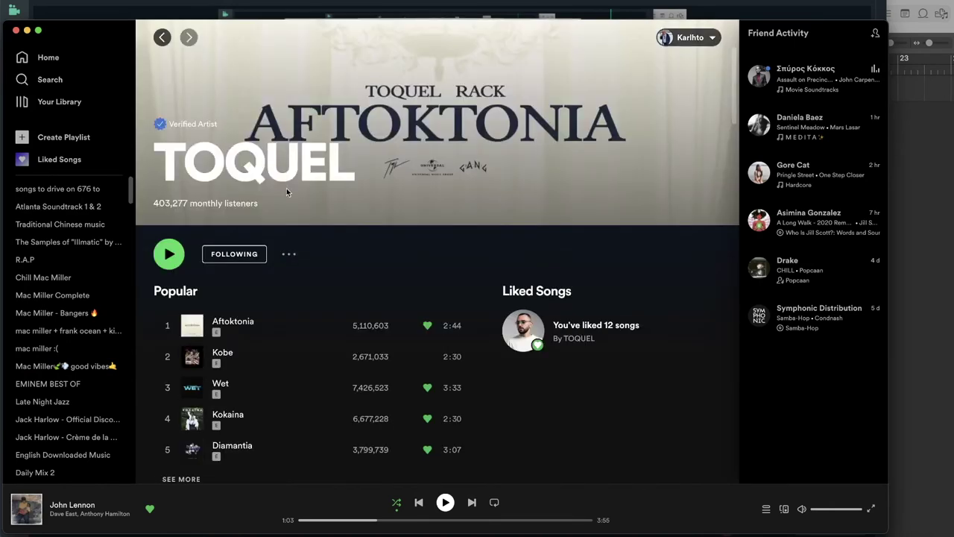
{"action": "scroll", "coordinate": [291, 217], "scroll_direction": "down", "scroll_amount": 3}
{"action": "left_click", "coordinate": [213, 403]}
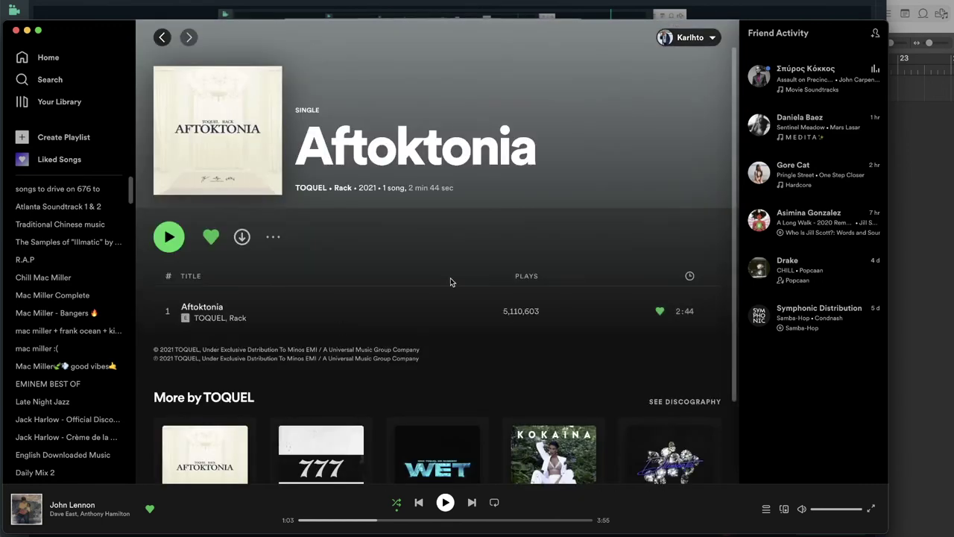
{"action": "scroll", "coordinate": [450, 282], "scroll_direction": "down", "scroll_amount": 3}
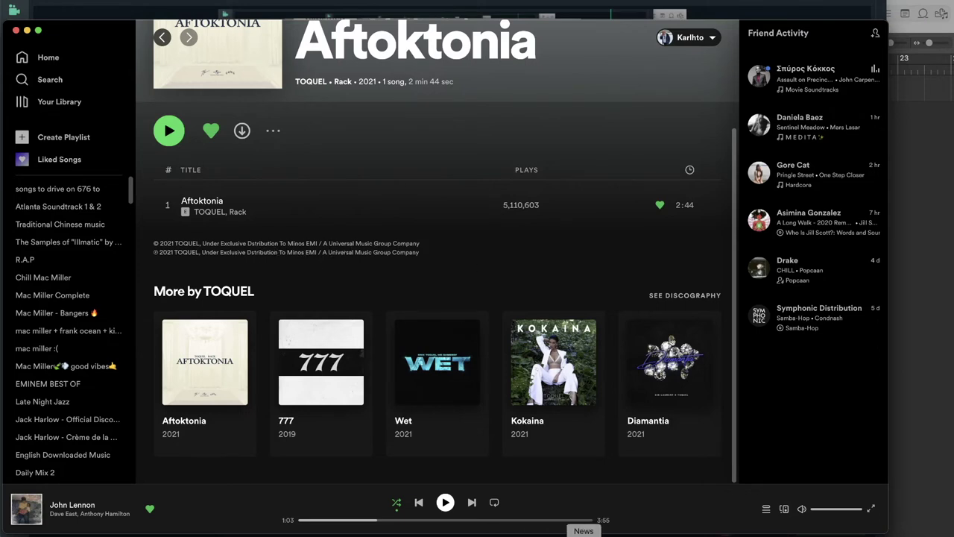
{"action": "left_click", "coordinate": [618, 531]}
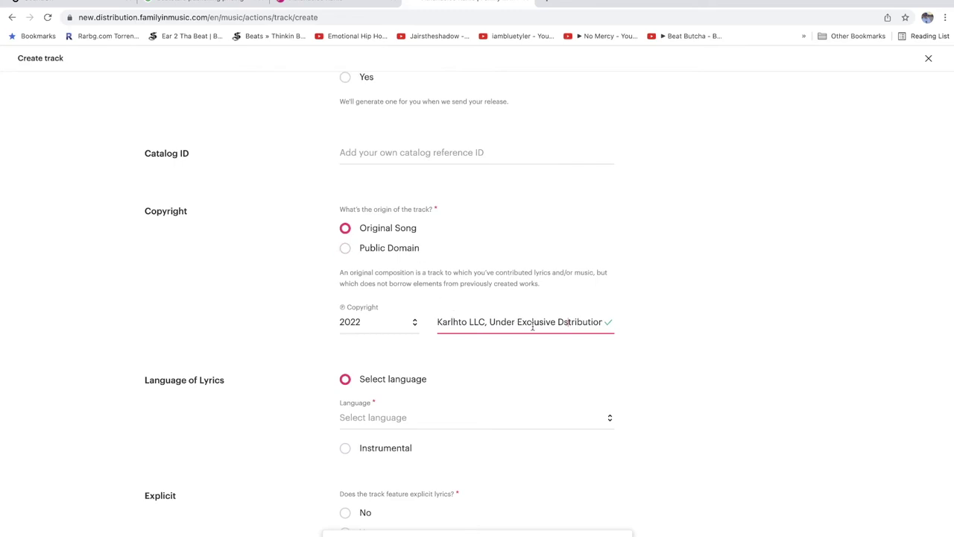
Try rewording the copyright holder as the artist's LLC under exclusive distribution, rechecking the Aftoktonia credits in Spotify.
{"action": "triple_click", "coordinate": [569, 319]}
{"action": "type", "text": "Karlhto"}
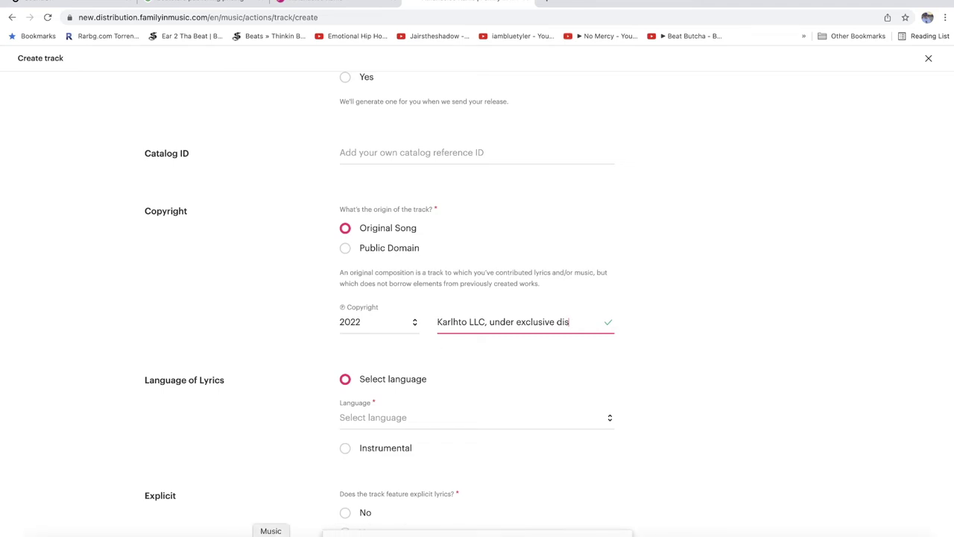
{"action": "left_click", "coordinate": [219, 533]}
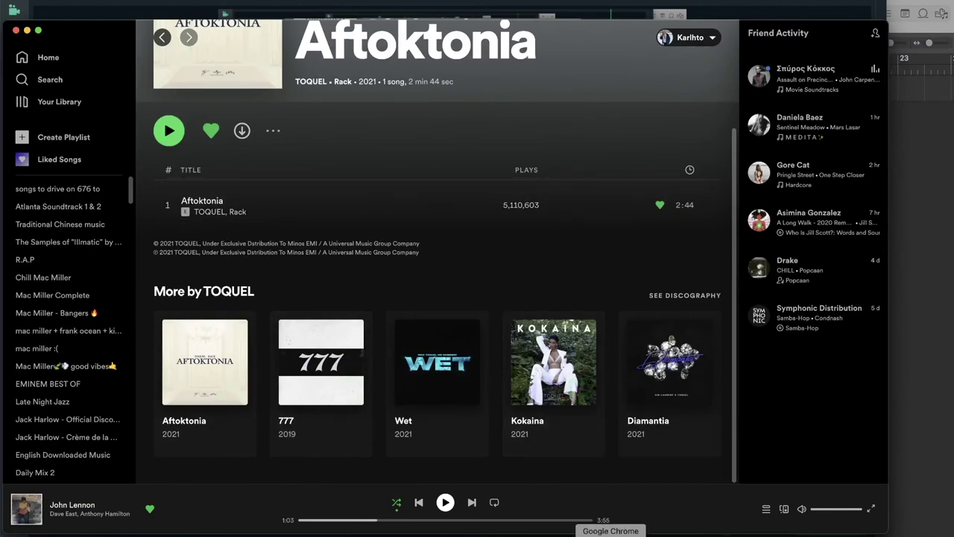
{"action": "left_click", "coordinate": [571, 533]}
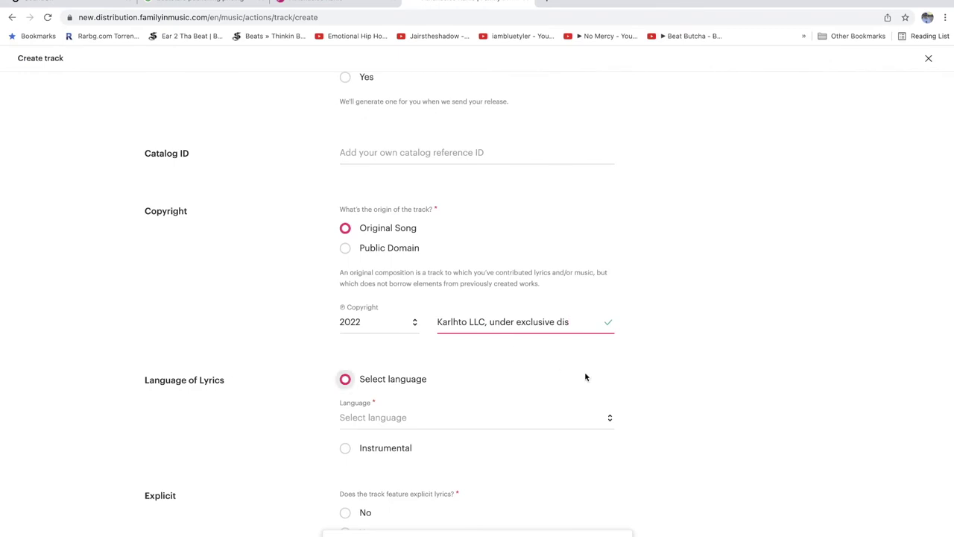
Replace the copyright holder text with the artist's name only.
{"action": "key", "text": "super+a"}
{"action": "key", "text": "BackSpace"}
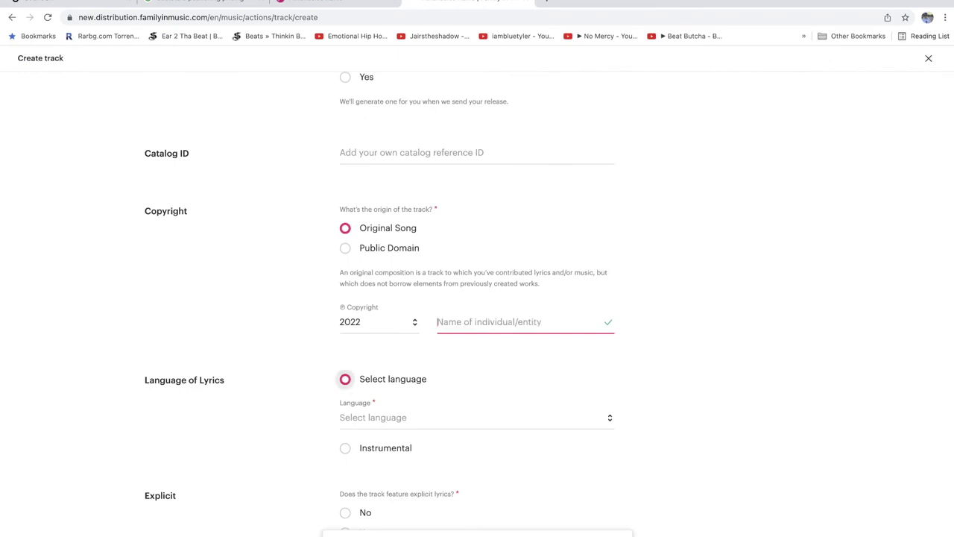
{"action": "type", "text": "Karlhto"}
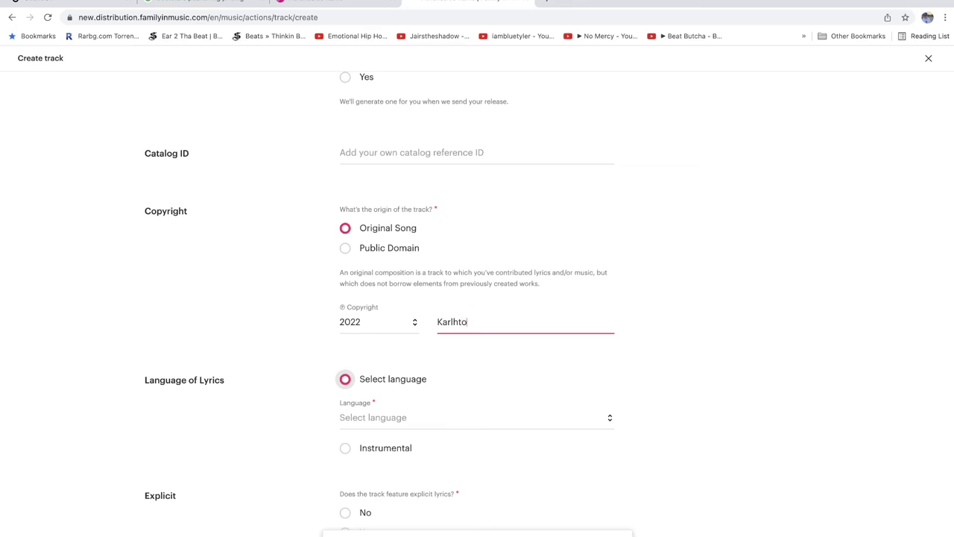
{"action": "left_click", "coordinate": [790, 388]}
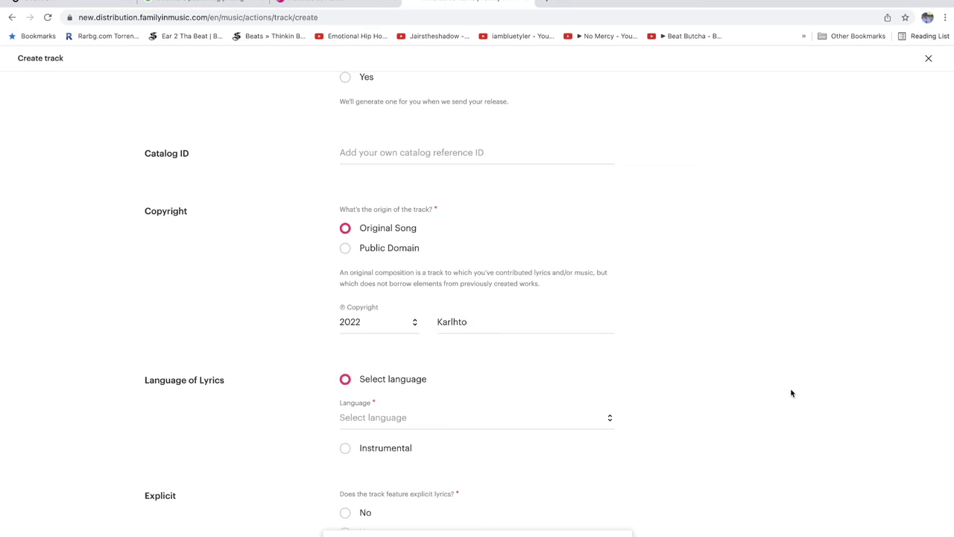
Try Greek as the language of the lyrics and switch the track to Instrumental.
{"action": "left_click", "coordinate": [391, 420]}
{"action": "type", "text": "gree"}
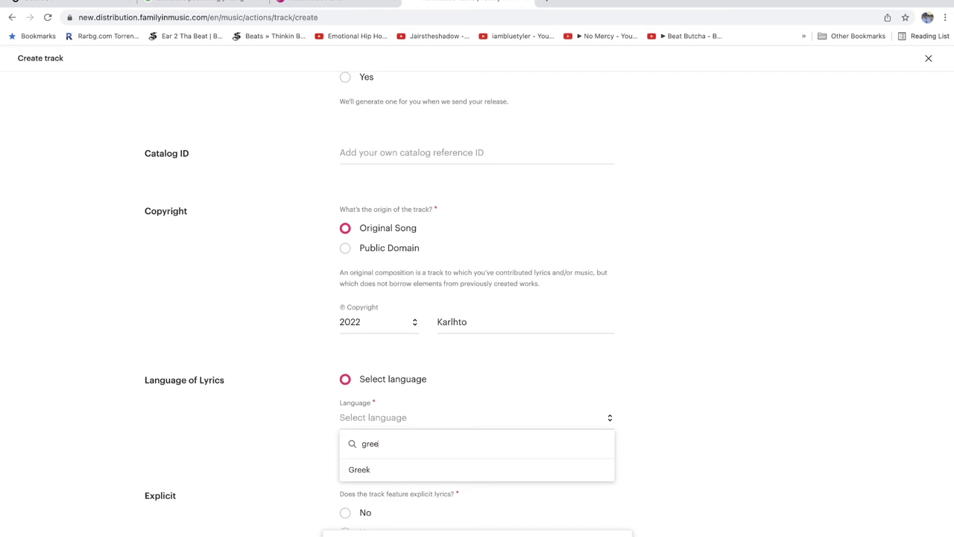
{"action": "left_click", "coordinate": [367, 473]}
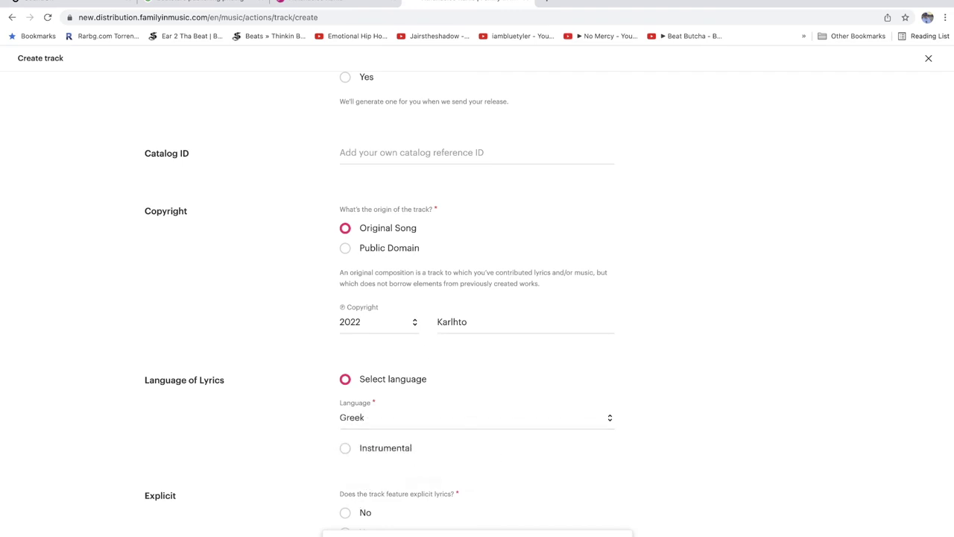
{"action": "left_click", "coordinate": [394, 451]}
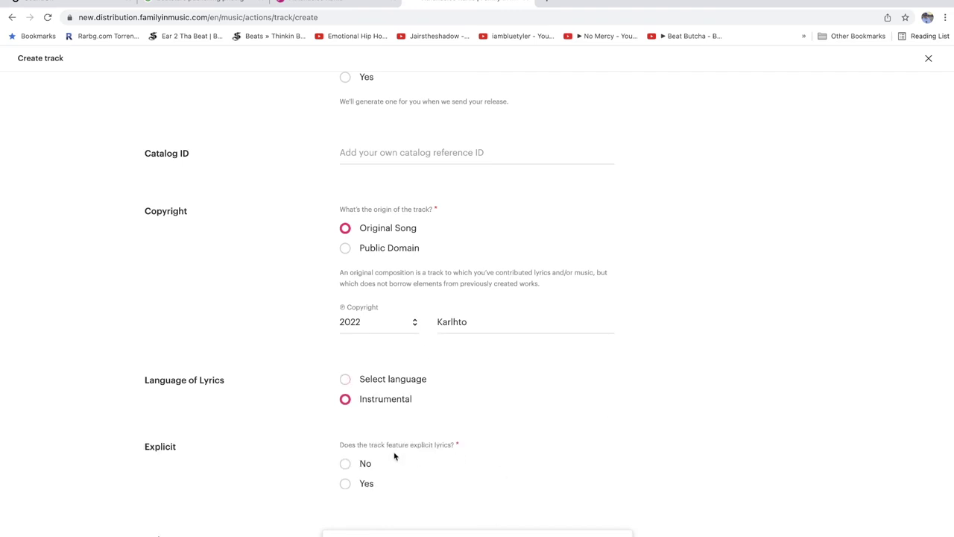
Set the language of the lyrics to Greek and mark the track as featuring explicit lyrics.
{"action": "left_click", "coordinate": [409, 380]}
{"action": "left_click", "coordinate": [488, 417]}
{"action": "type", "text": "gree"}
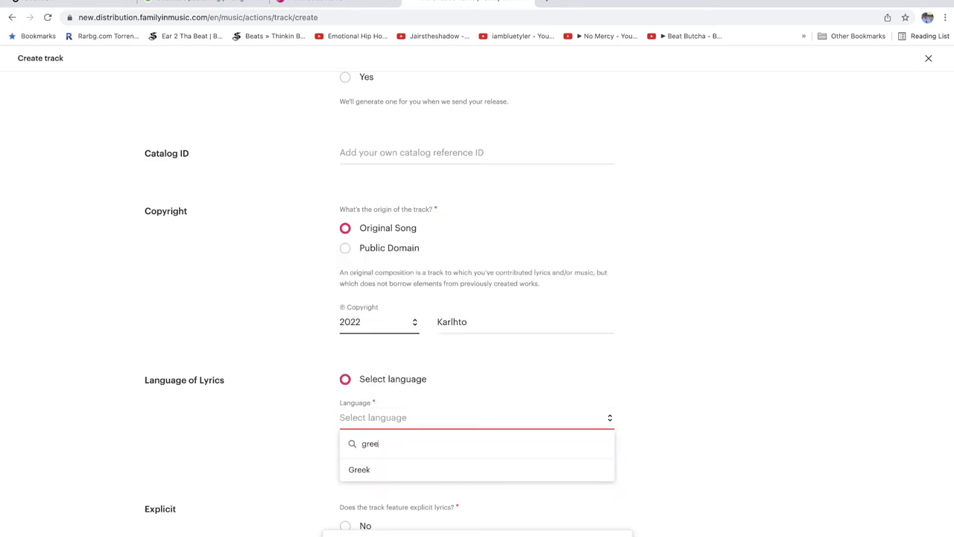
{"action": "left_click", "coordinate": [365, 470]}
{"action": "scroll", "coordinate": [368, 473], "scroll_direction": "down", "scroll_amount": 2}
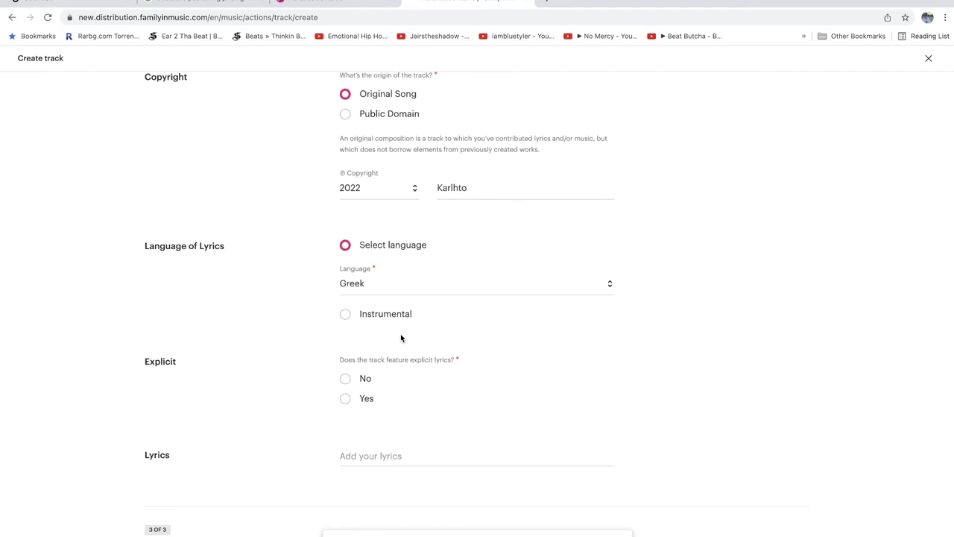
{"action": "left_click", "coordinate": [367, 406]}
Start adding a writer and publisher to the publishing info with the role Composer & Lyricist.
{"action": "scroll", "coordinate": [447, 422], "scroll_direction": "down", "scroll_amount": 1}
{"action": "scroll", "coordinate": [440, 415], "scroll_direction": "down", "scroll_amount": 2}
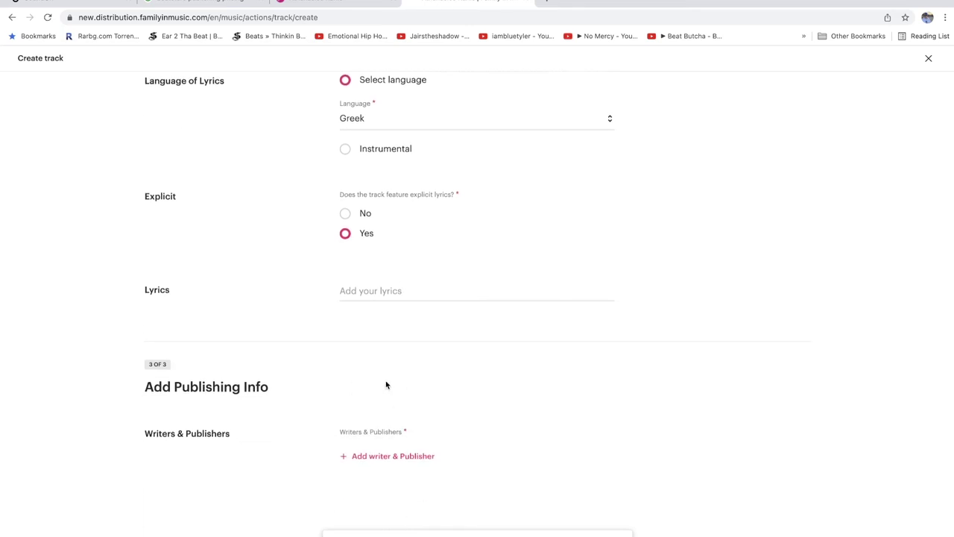
{"action": "left_click", "coordinate": [418, 454]}
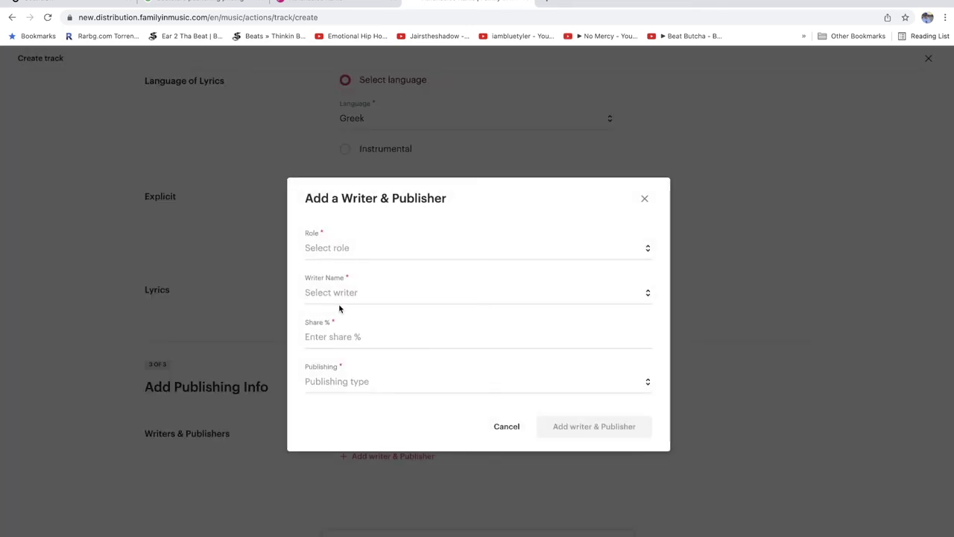
{"action": "left_click", "coordinate": [339, 253]}
{"action": "scroll", "coordinate": [376, 301], "scroll_direction": "down", "scroll_amount": 3}
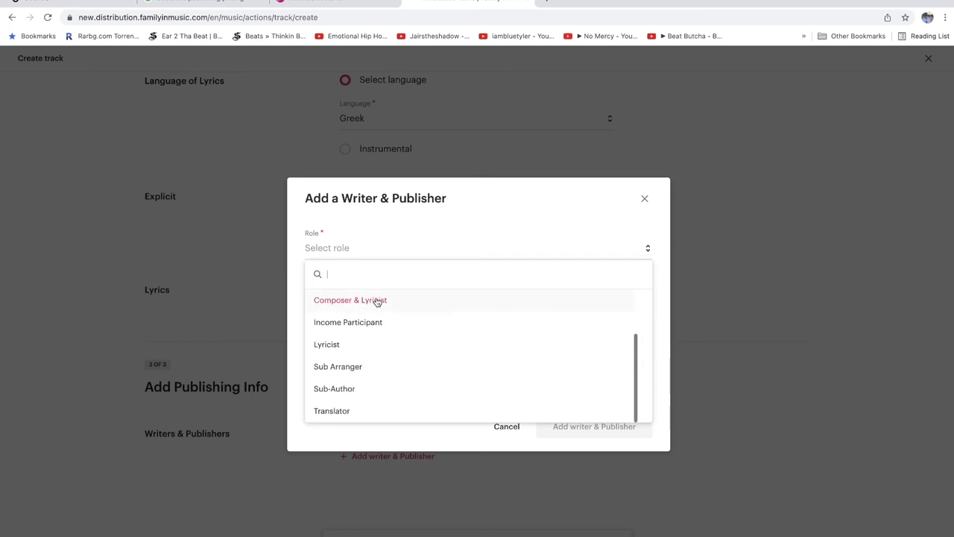
{"action": "scroll", "coordinate": [389, 367], "scroll_direction": "up", "scroll_amount": 3}
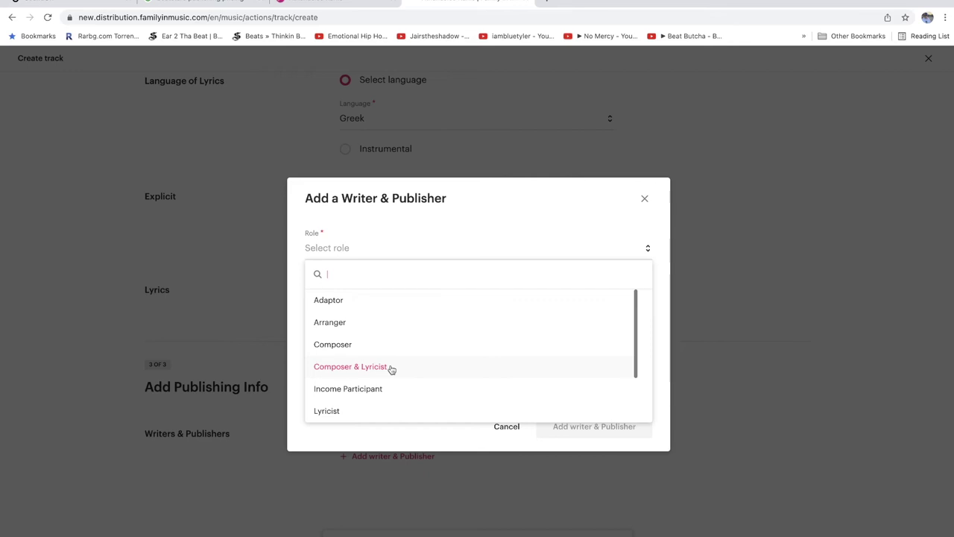
{"action": "scroll", "coordinate": [392, 369], "scroll_direction": "down", "scroll_amount": 3}
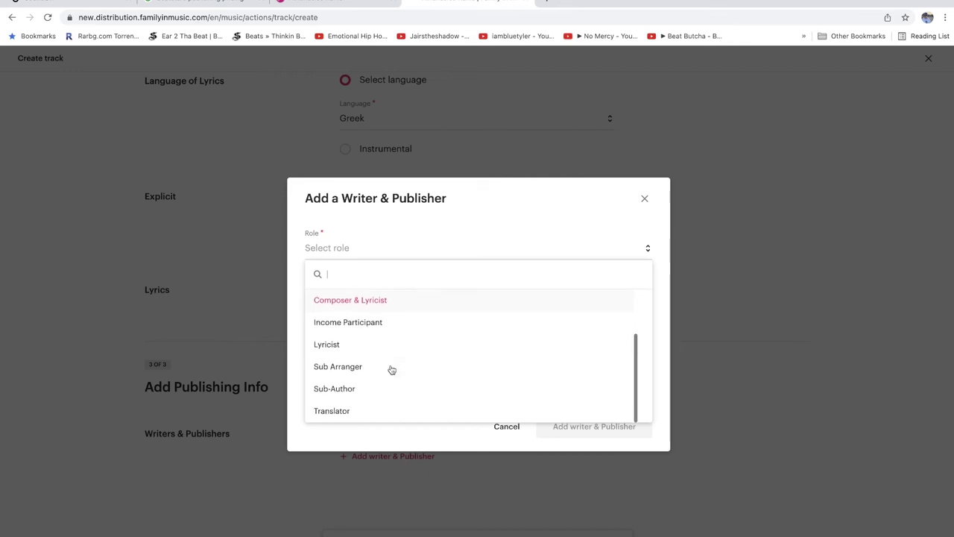
{"action": "scroll", "coordinate": [392, 369], "scroll_direction": "up", "scroll_amount": 3}
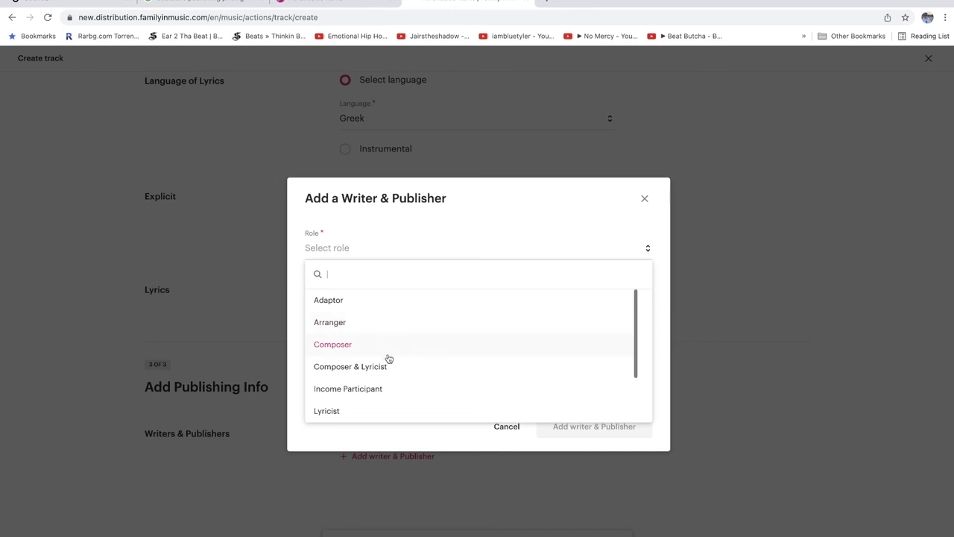
{"action": "left_click", "coordinate": [394, 366]}
Search the writers for "ath", choose the matching writer and set the share to 100%.
{"action": "left_click", "coordinate": [391, 296]}
{"action": "type", "text": "ath"}
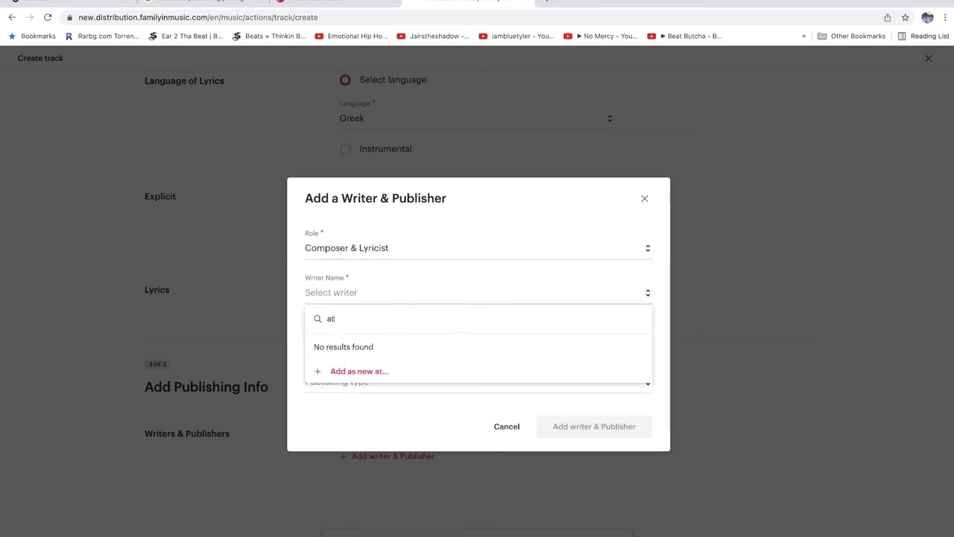
{"action": "left_click", "coordinate": [411, 345]}
{"action": "left_click", "coordinate": [392, 341]}
{"action": "type", "text": "100"}
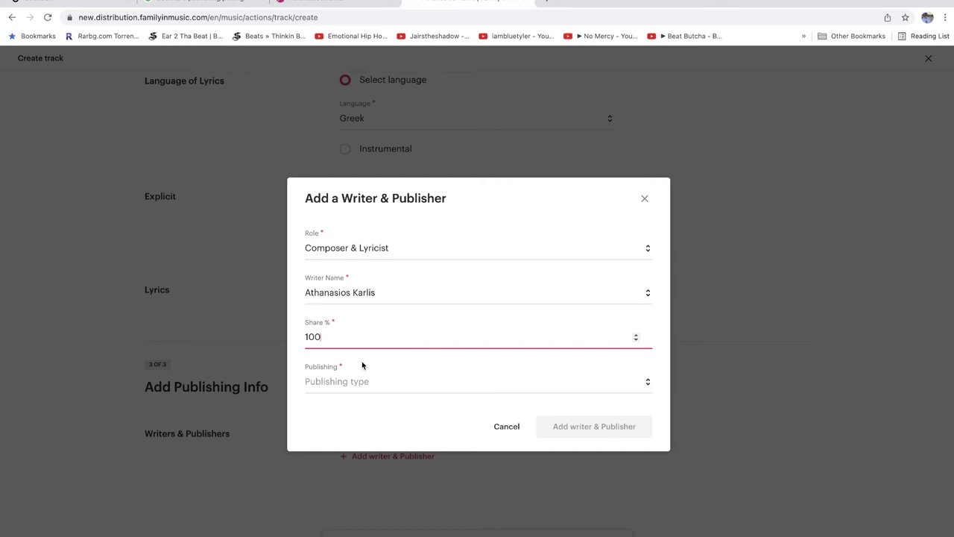
Set the writer's publishing type to Copyright control (self-published) and add the entry to Writers & Publishers.
{"action": "left_click", "coordinate": [362, 379]}
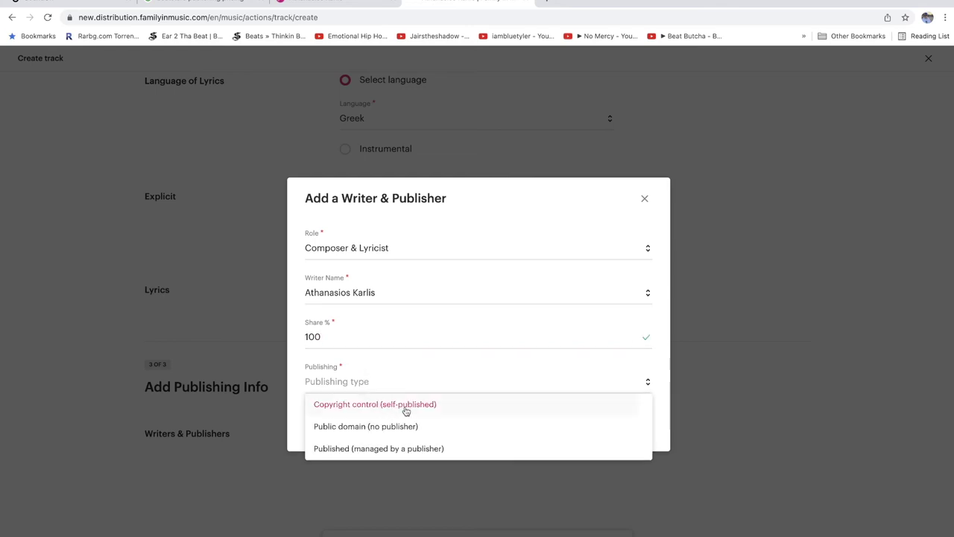
{"action": "left_click", "coordinate": [406, 408]}
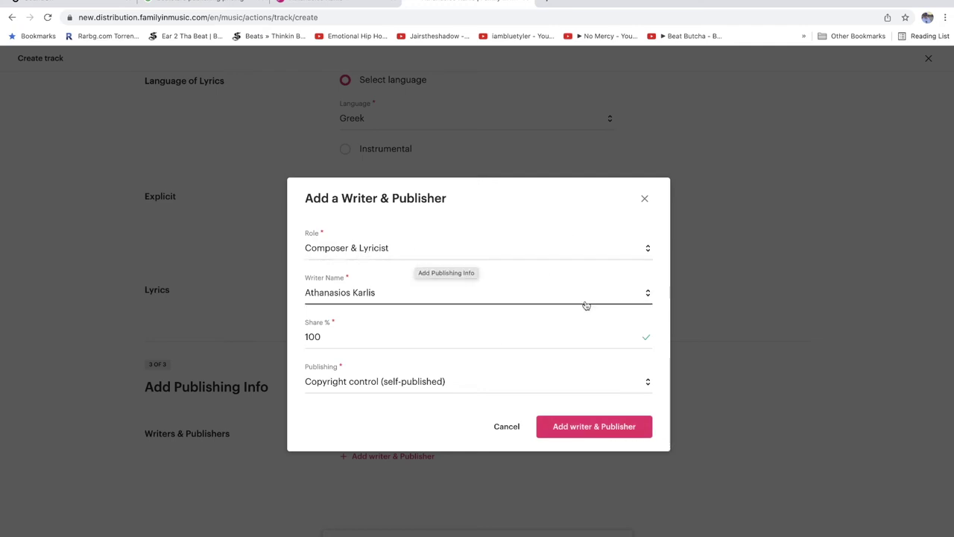
{"action": "left_click", "coordinate": [605, 427]}
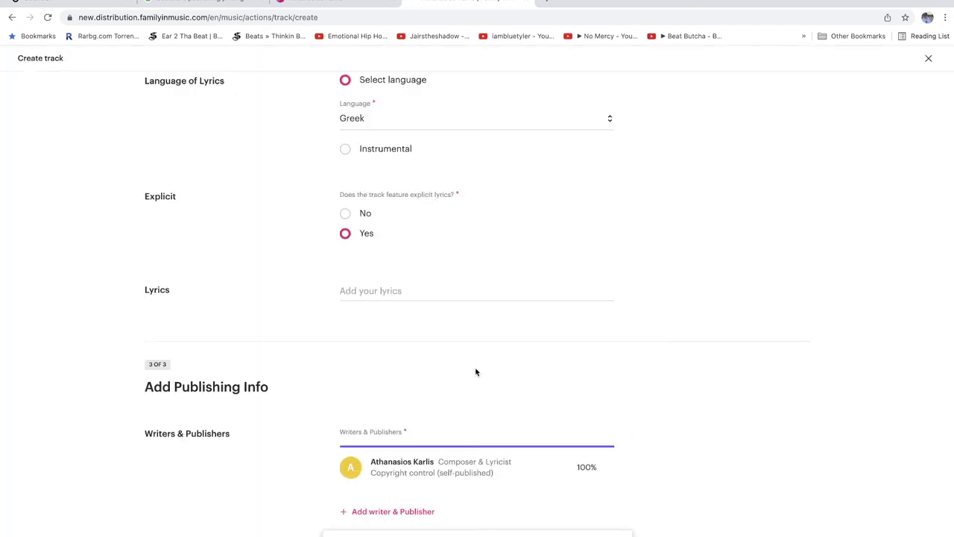
{"action": "left_click", "coordinate": [412, 512]}
{"action": "left_click", "coordinate": [380, 338]}
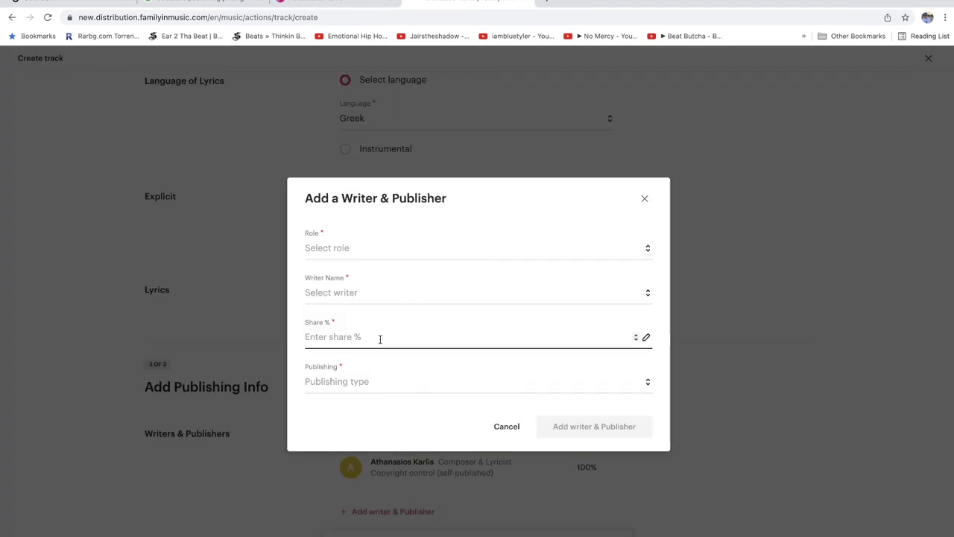
{"action": "type", "text": "1"}
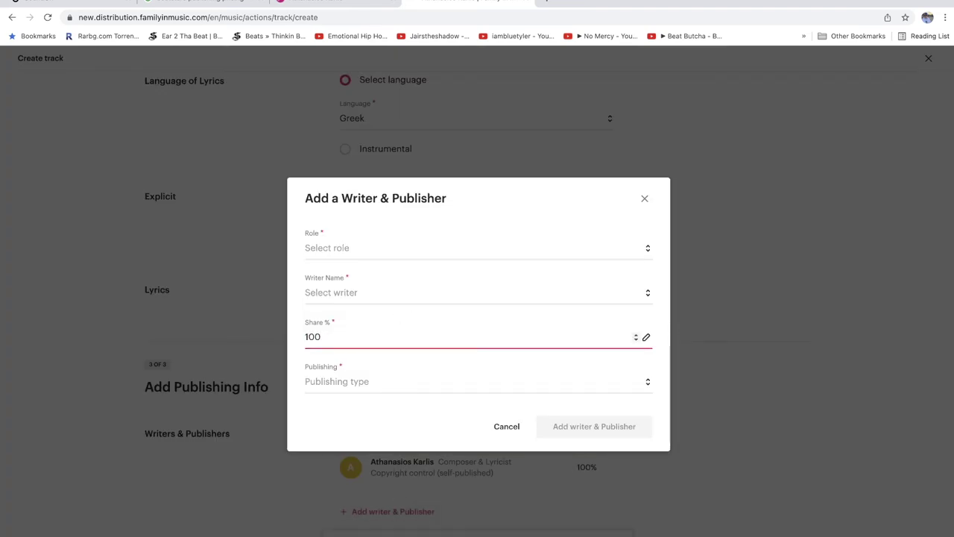
{"action": "type", "text": "00"}
{"action": "left_click", "coordinate": [496, 427]}
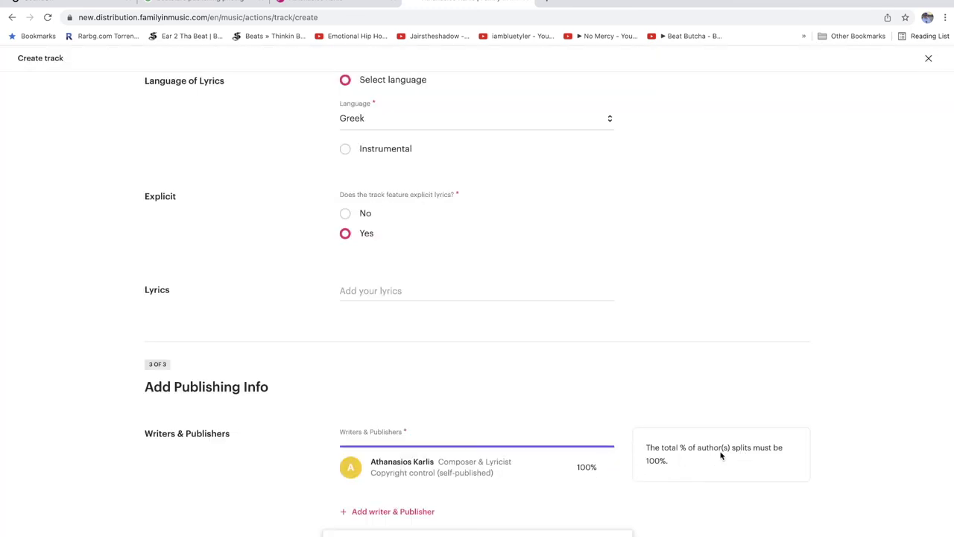
Create the track from the completed form and look through its overview details.
{"action": "scroll", "coordinate": [462, 419], "scroll_direction": "down", "scroll_amount": 1}
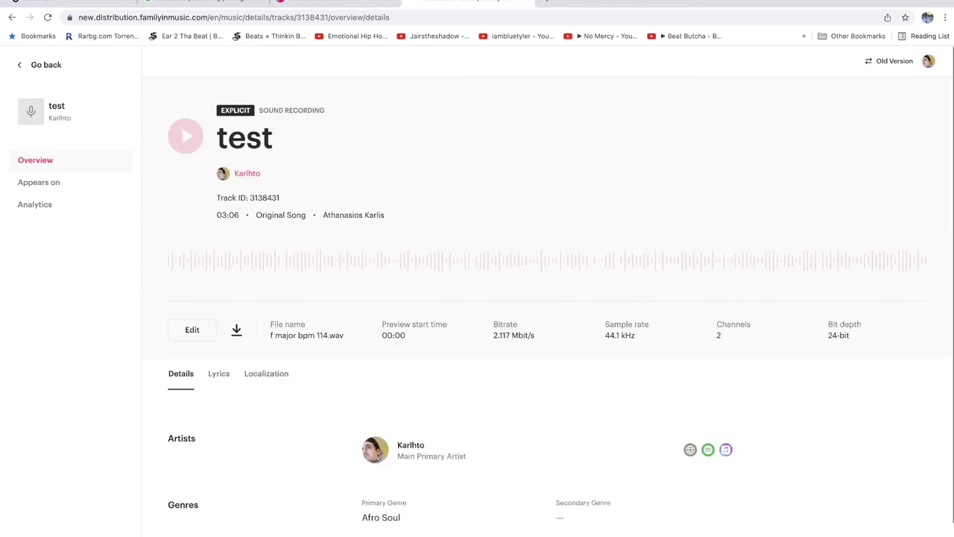
{"action": "scroll", "coordinate": [510, 408], "scroll_direction": "down", "scroll_amount": 2}
{"action": "scroll", "coordinate": [510, 406], "scroll_direction": "up", "scroll_amount": 3}
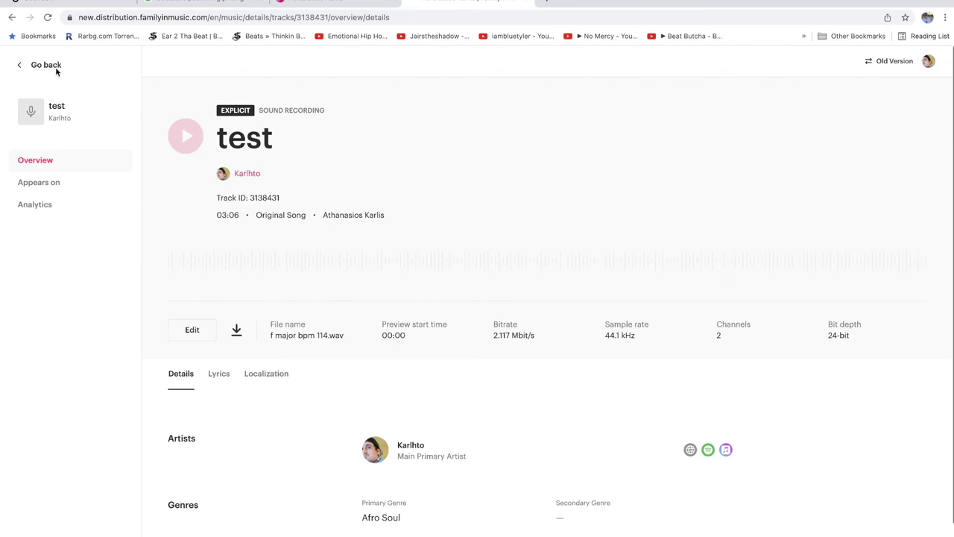
Return to the start page and open the test track from the tracks list of the music assets.
{"action": "left_click", "coordinate": [21, 68]}
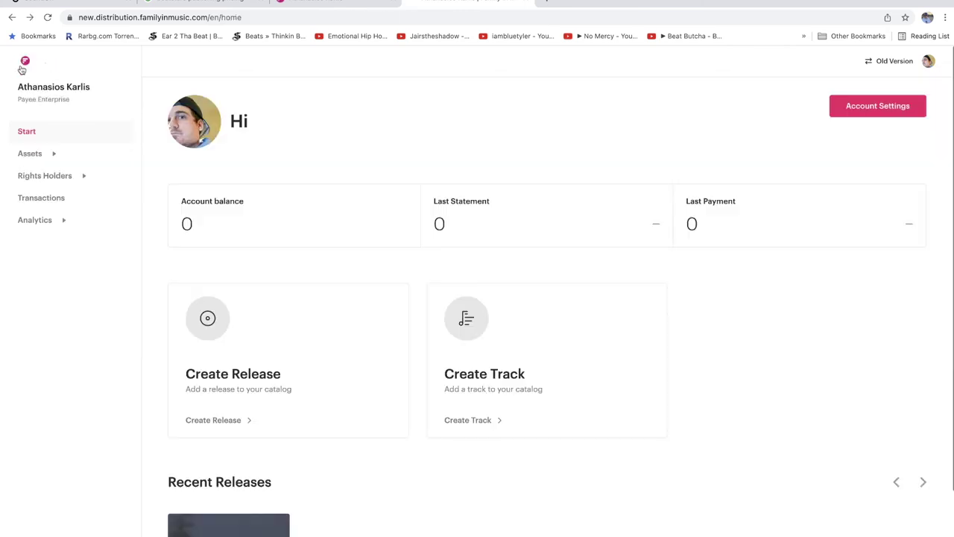
{"action": "scroll", "coordinate": [435, 273], "scroll_direction": "down", "scroll_amount": 2}
{"action": "scroll", "coordinate": [358, 247], "scroll_direction": "up", "scroll_amount": 3}
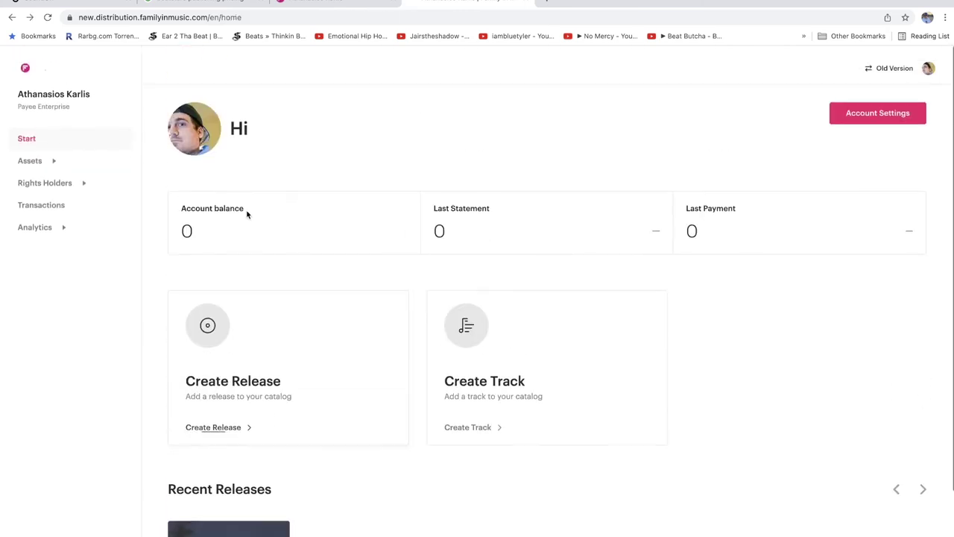
{"action": "left_click", "coordinate": [37, 156]}
{"action": "left_click", "coordinate": [47, 181]}
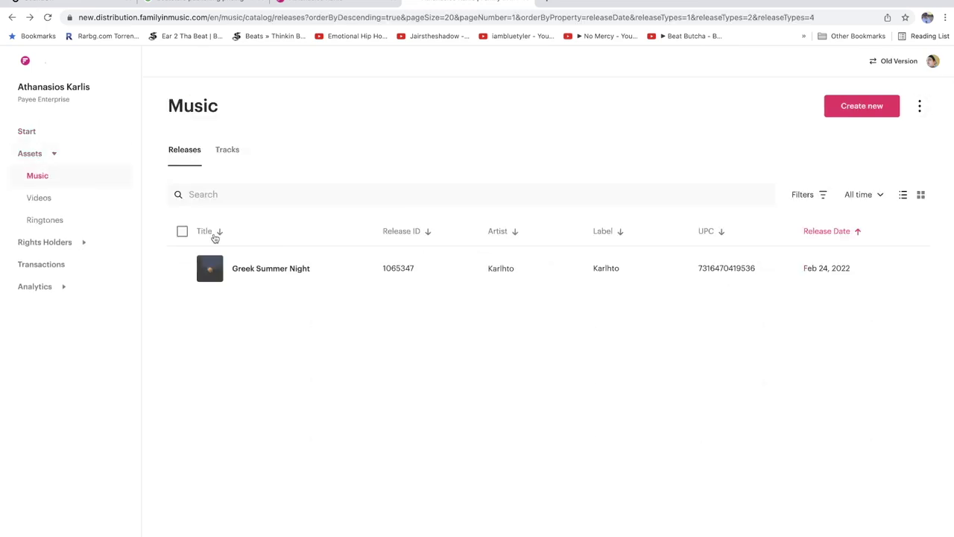
{"action": "left_click", "coordinate": [221, 151]}
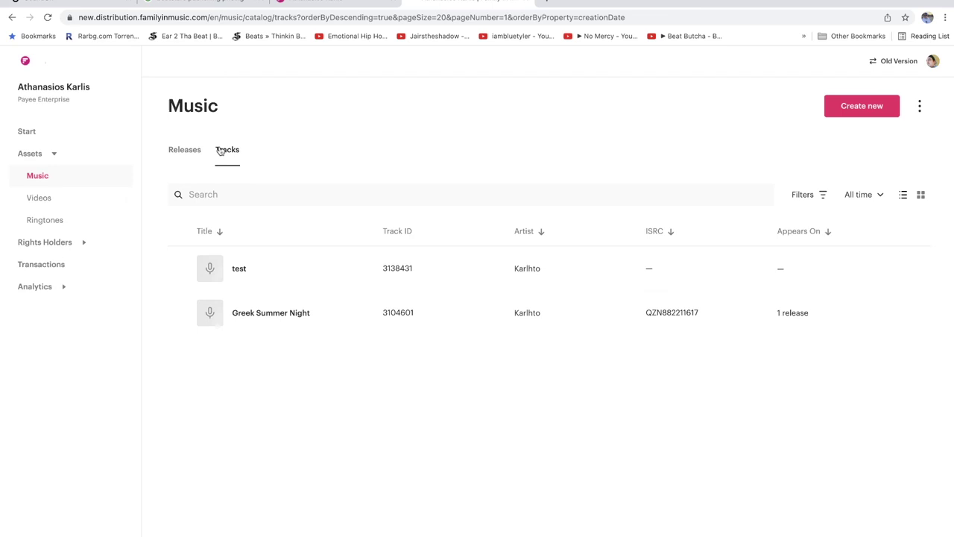
{"action": "left_click", "coordinate": [303, 274]}
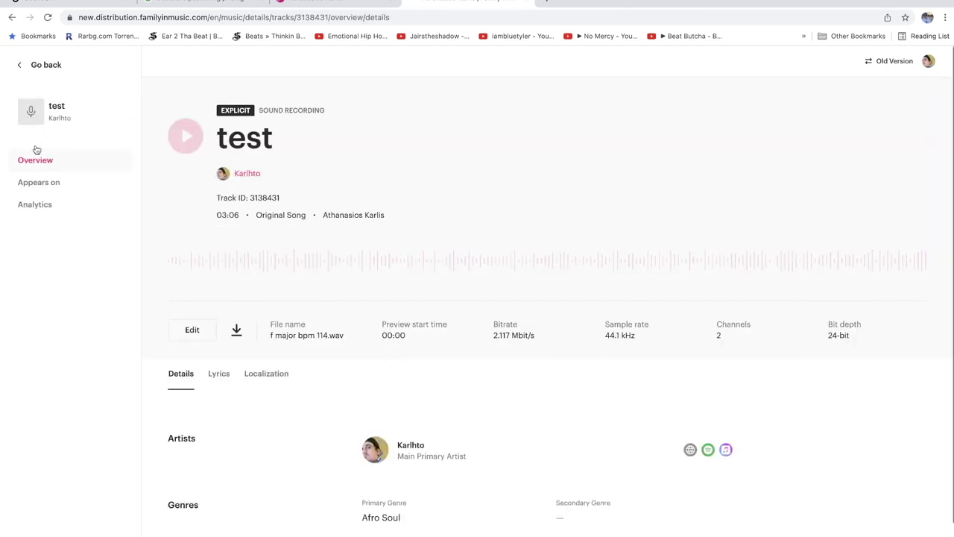
Return to the tracks list and view the actions available for the test track.
{"action": "left_click", "coordinate": [42, 66]}
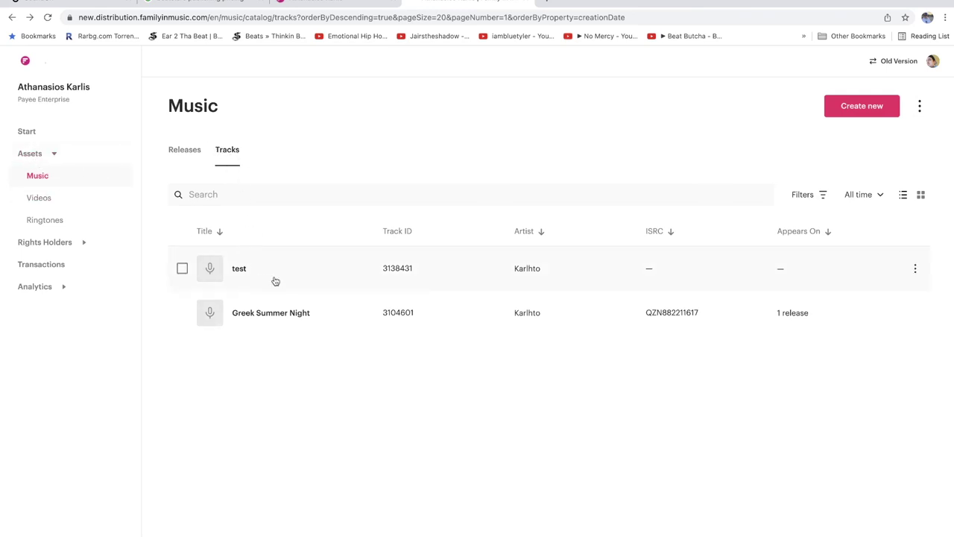
{"action": "left_click", "coordinate": [917, 269]}
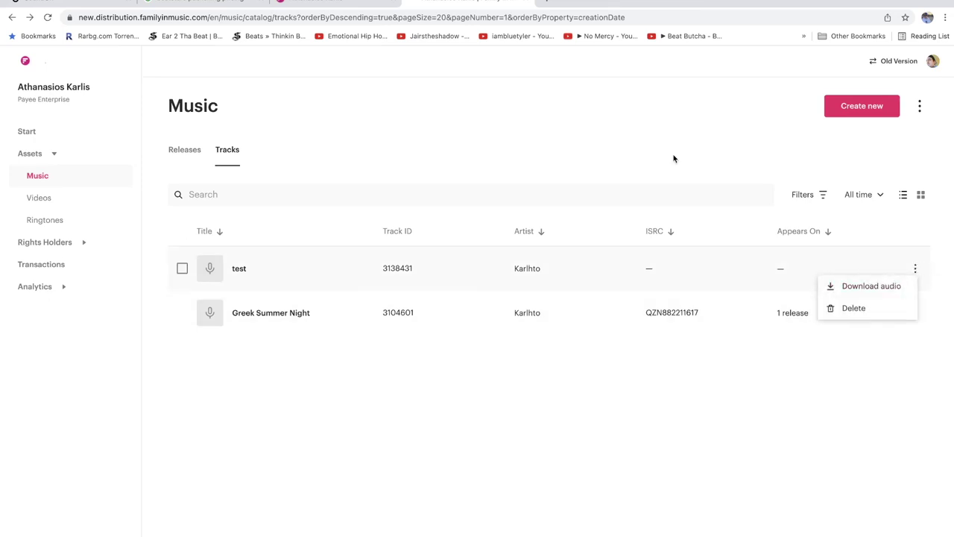
{"action": "left_click", "coordinate": [577, 122]}
Reopen the test track and examine its audio, artist, genre and copyright details.
{"action": "left_click", "coordinate": [300, 277]}
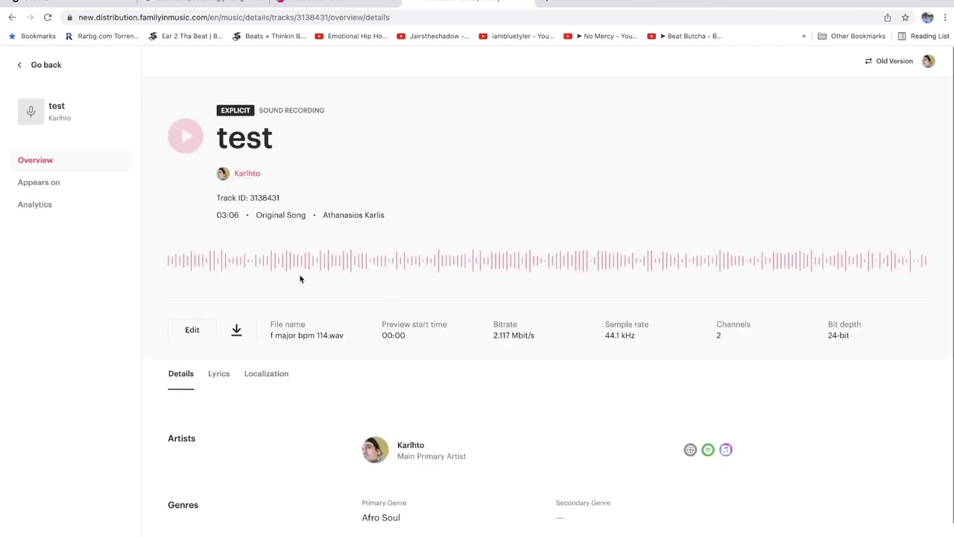
{"action": "scroll", "coordinate": [475, 305], "scroll_direction": "down", "scroll_amount": 2}
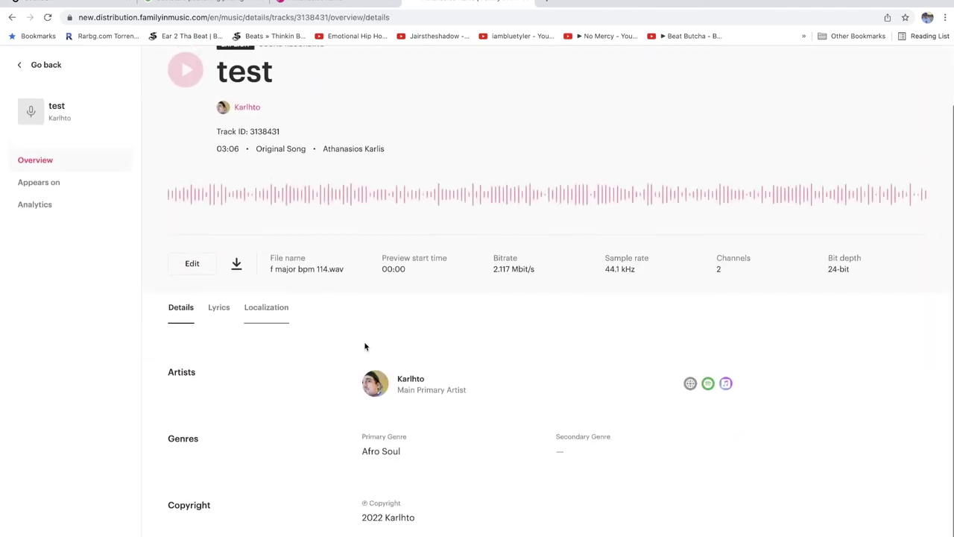
{"action": "scroll", "coordinate": [365, 345], "scroll_direction": "up", "scroll_amount": 2}
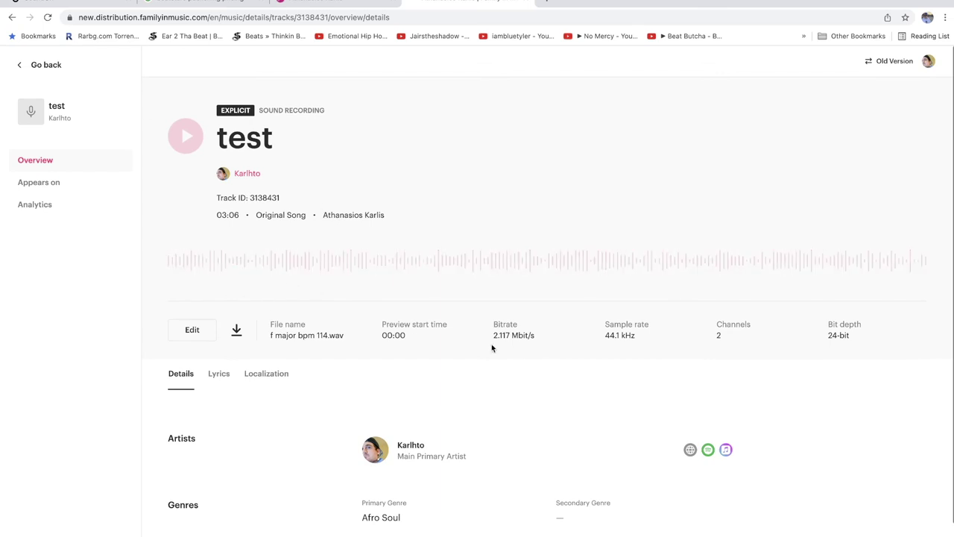
{"action": "scroll", "coordinate": [643, 336], "scroll_direction": "down", "scroll_amount": 2}
{"action": "scroll", "coordinate": [569, 326], "scroll_direction": "up", "scroll_amount": 2}
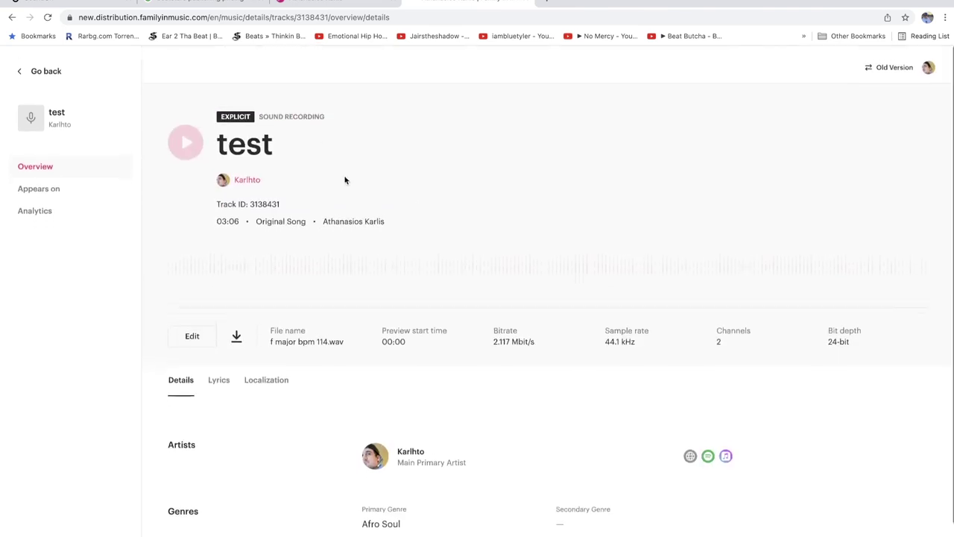
Check the catalog's releases and tracks lists and the actions offered for the test track.
{"action": "left_click", "coordinate": [20, 67]}
{"action": "left_click", "coordinate": [191, 152]}
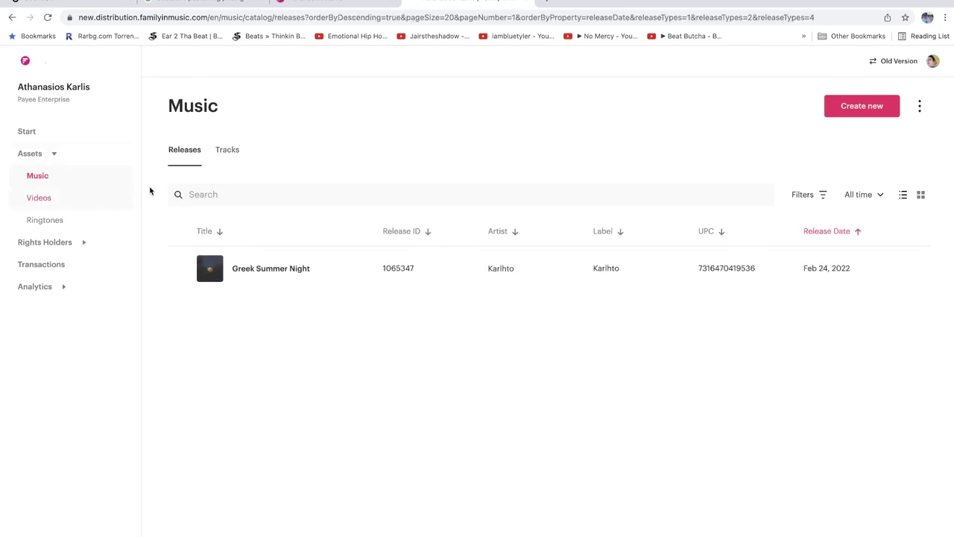
{"action": "left_click", "coordinate": [231, 156]}
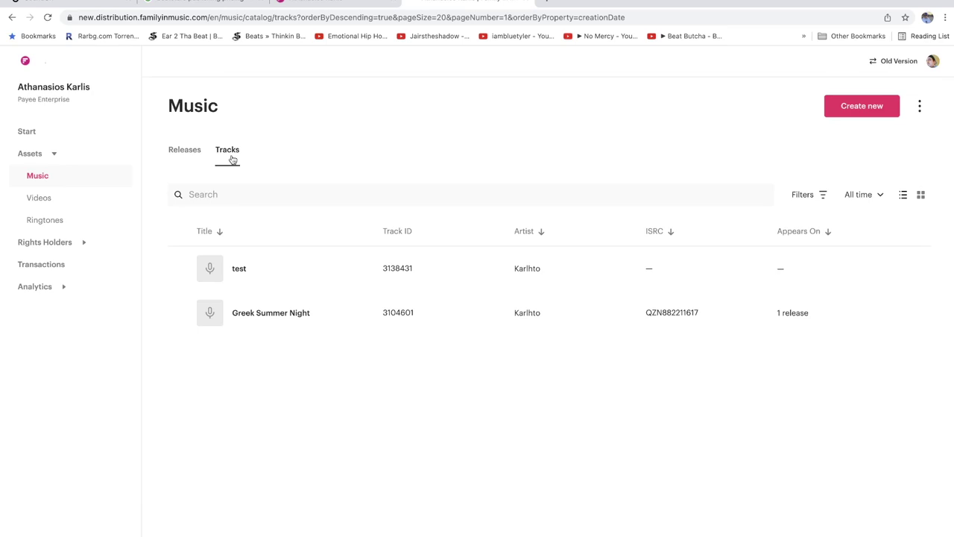
{"action": "left_click", "coordinate": [918, 268]}
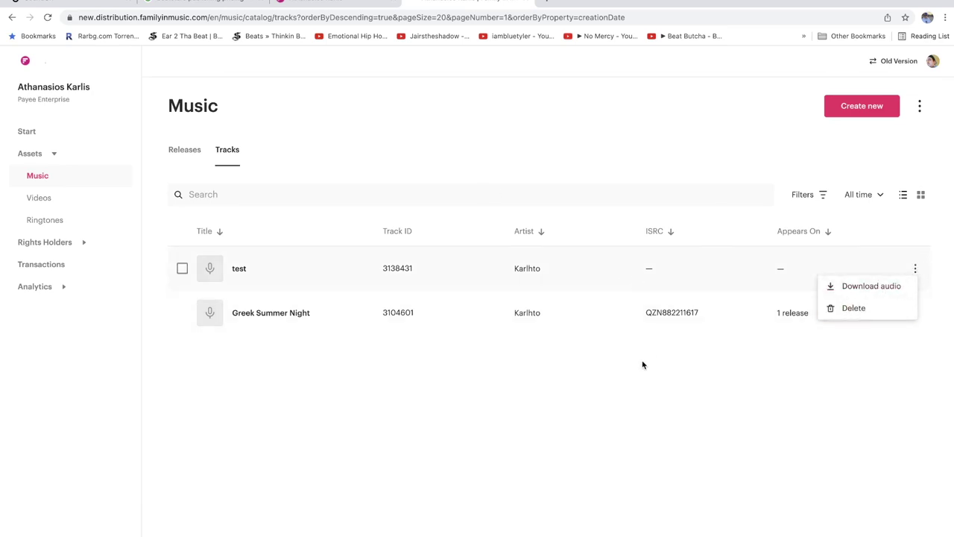
{"action": "left_click", "coordinate": [585, 437]}
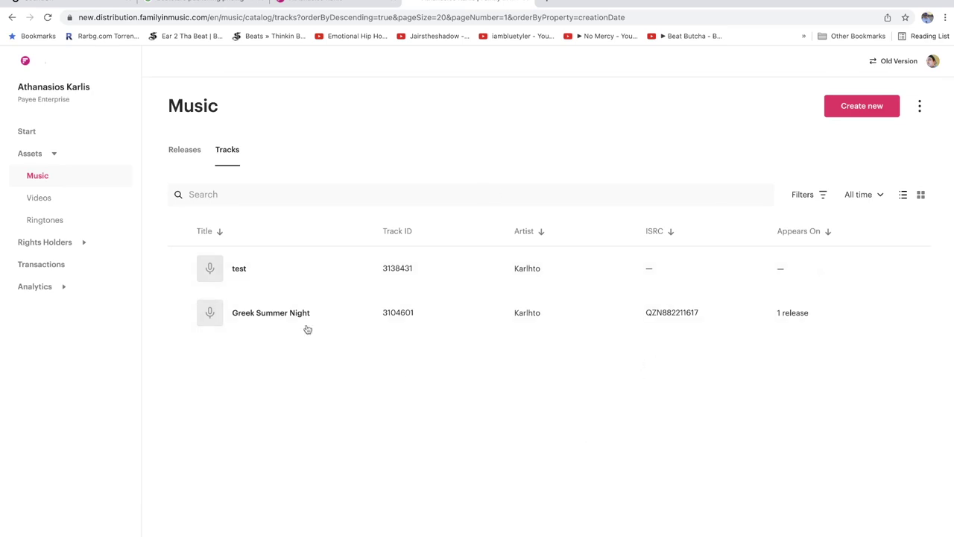
Leave track creation and show the releases in the music catalog.
{"action": "left_click", "coordinate": [857, 108]}
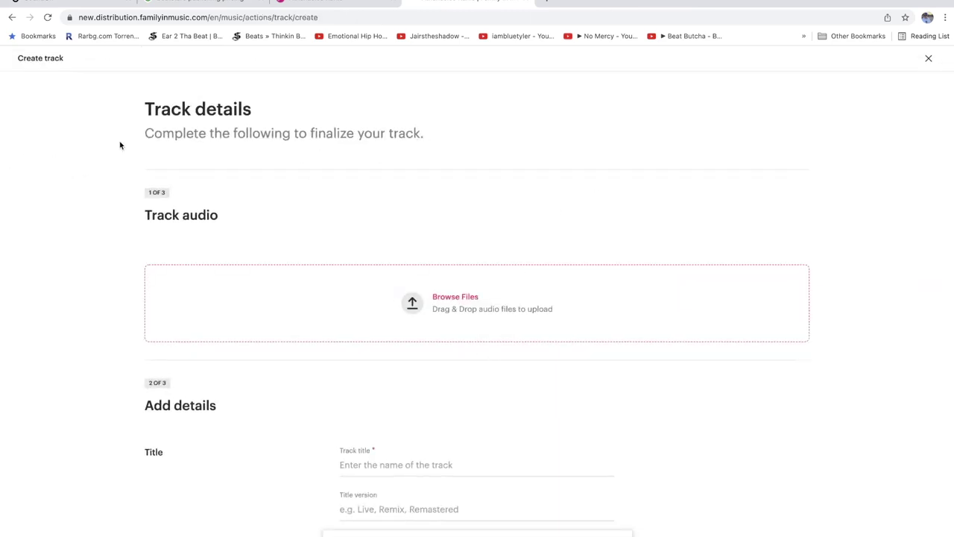
{"action": "left_click", "coordinate": [930, 60]}
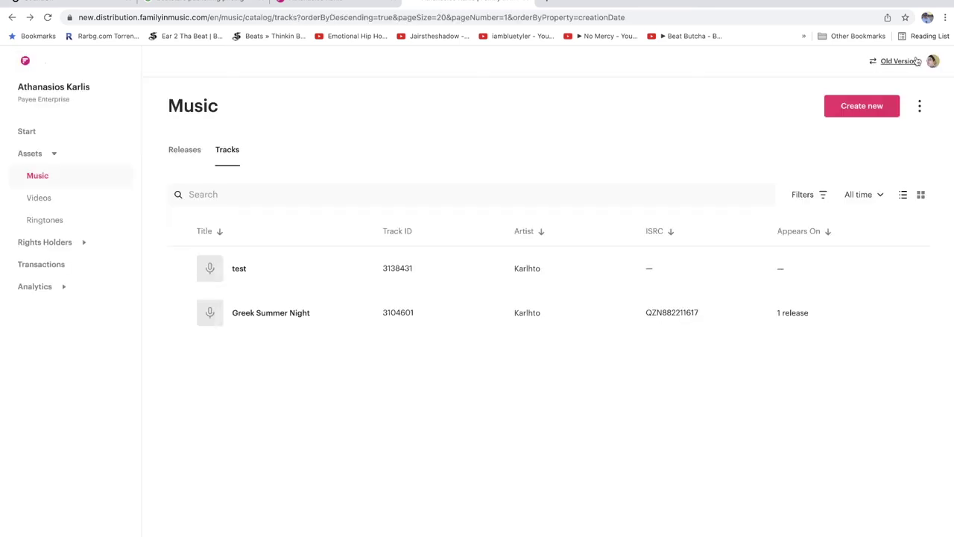
{"action": "left_click", "coordinate": [188, 152]}
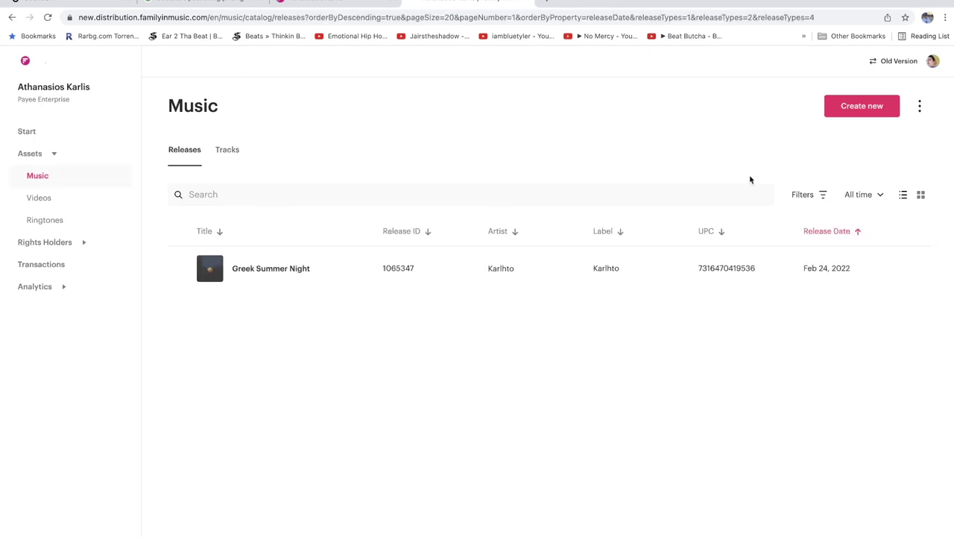
{"action": "left_click", "coordinate": [862, 110]}
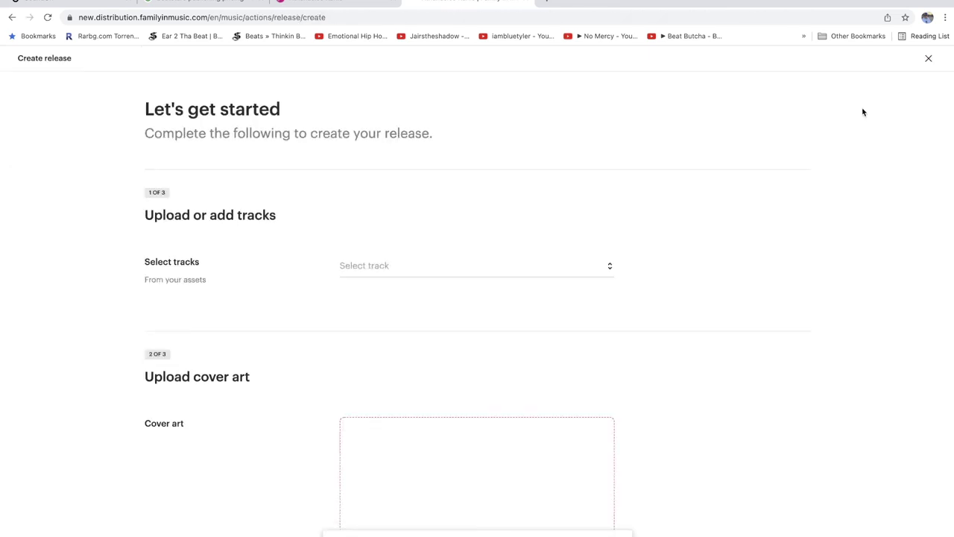
{"action": "left_click", "coordinate": [364, 272]}
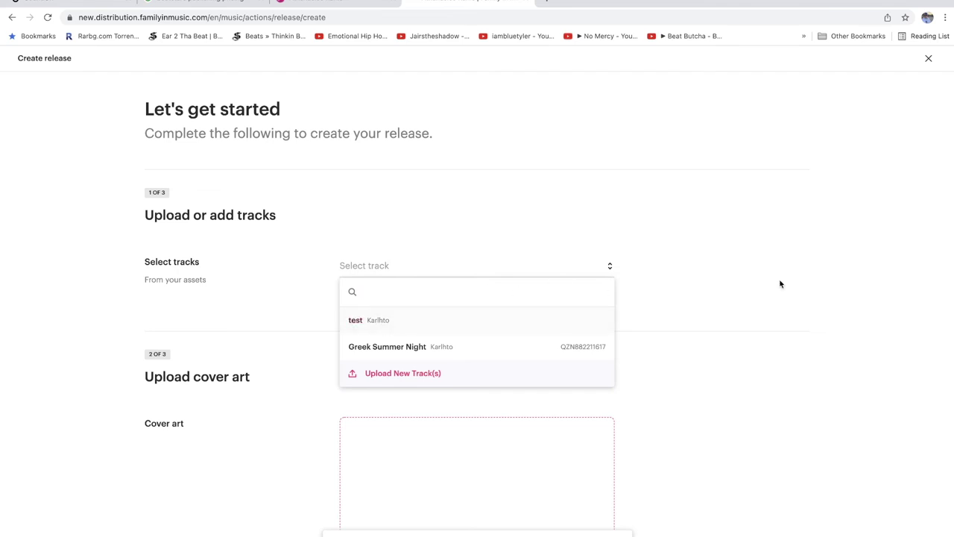
{"action": "left_click", "coordinate": [810, 268]}
{"action": "left_click", "coordinate": [929, 59]}
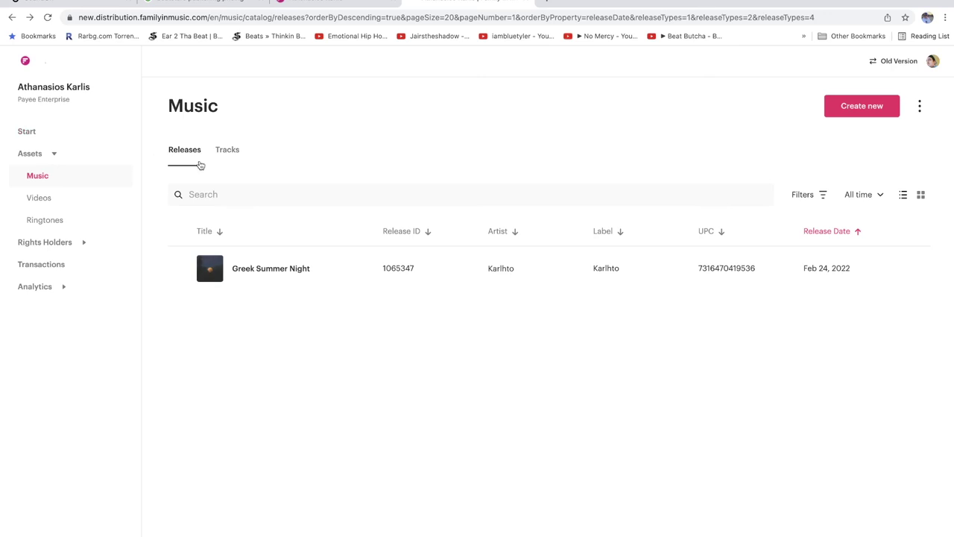
Start a new release and add the existing test track to it.
{"action": "left_click", "coordinate": [854, 105]}
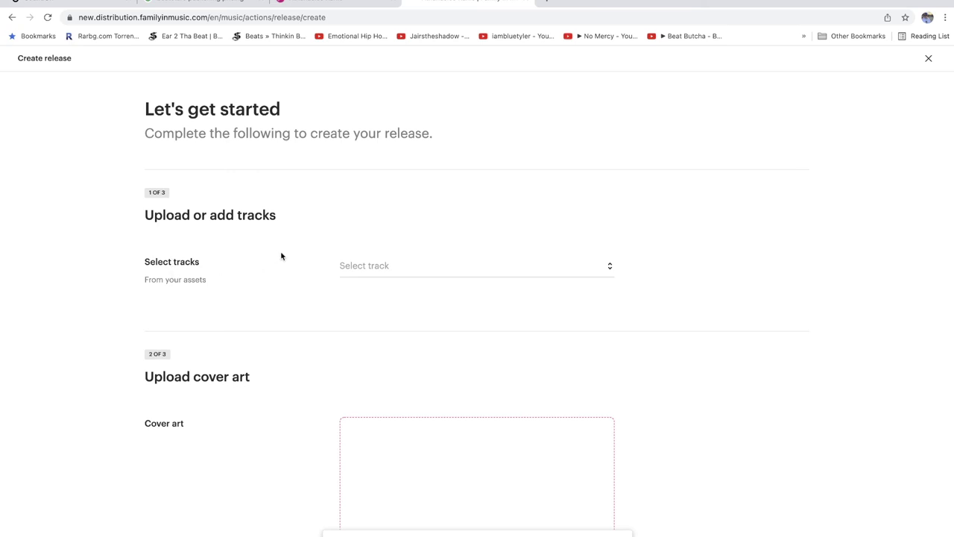
{"action": "left_click", "coordinate": [387, 267]}
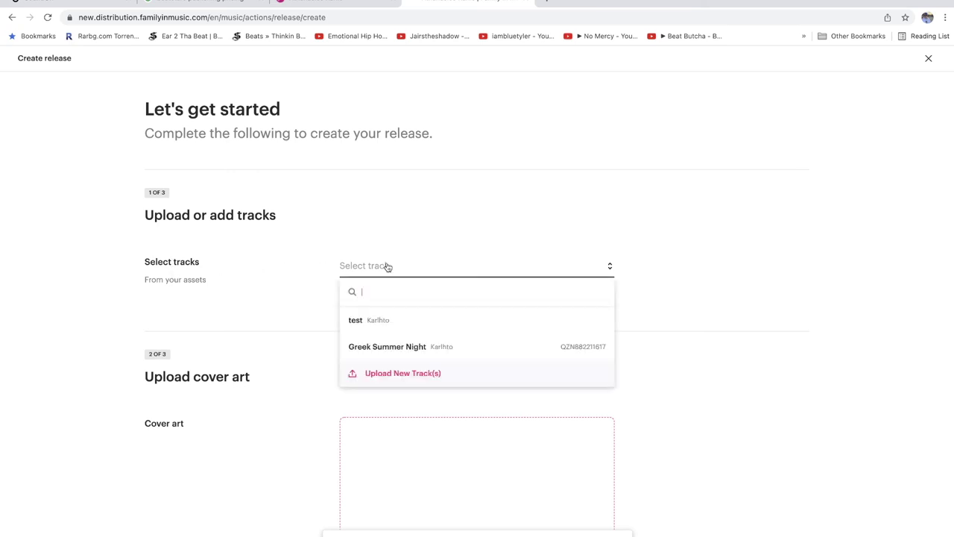
{"action": "left_click", "coordinate": [410, 322]}
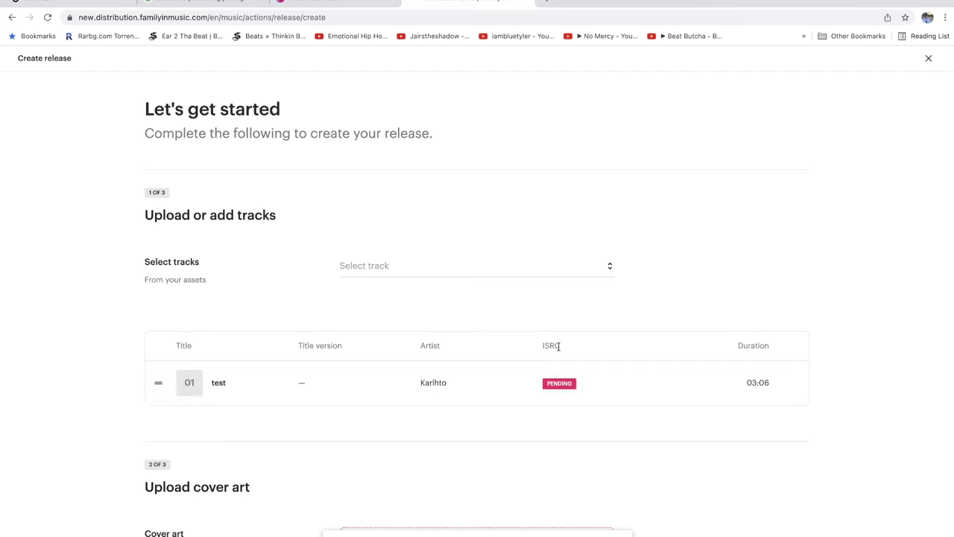
Upload keep Calm.jpg from the keep calm folder on the Desktop as the release's cover art.
{"action": "scroll", "coordinate": [353, 343], "scroll_direction": "down", "scroll_amount": 2}
{"action": "scroll", "coordinate": [447, 295], "scroll_direction": "down", "scroll_amount": 5}
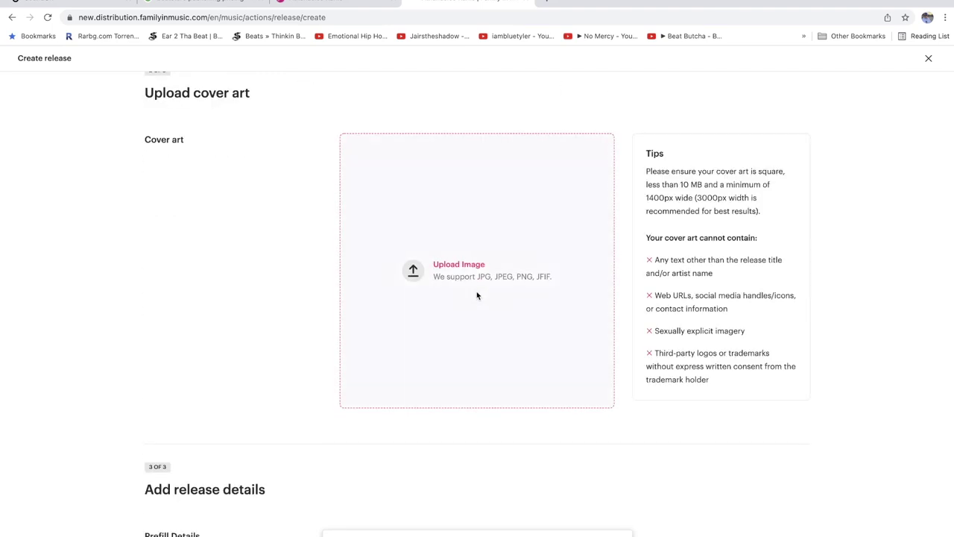
{"action": "left_click", "coordinate": [412, 273]}
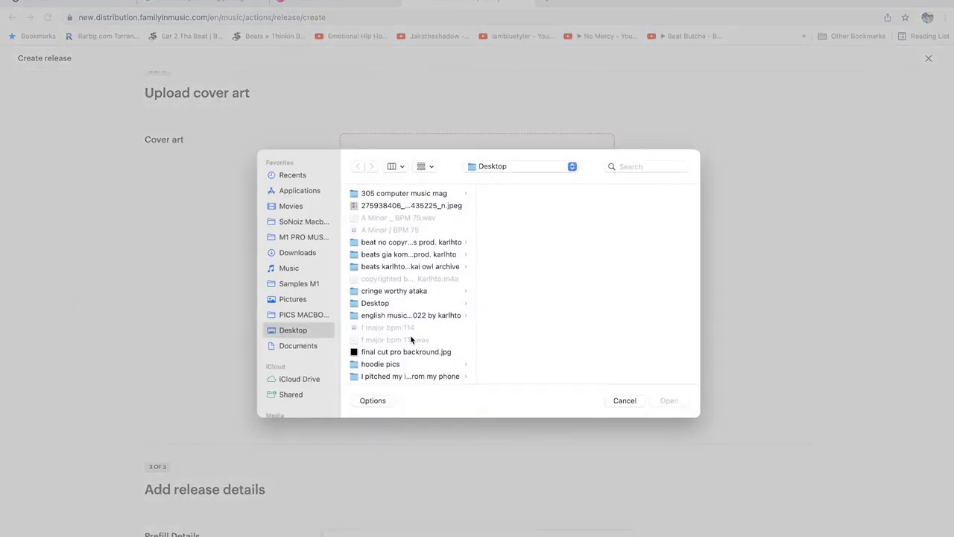
{"action": "scroll", "coordinate": [412, 347], "scroll_direction": "down", "scroll_amount": 5}
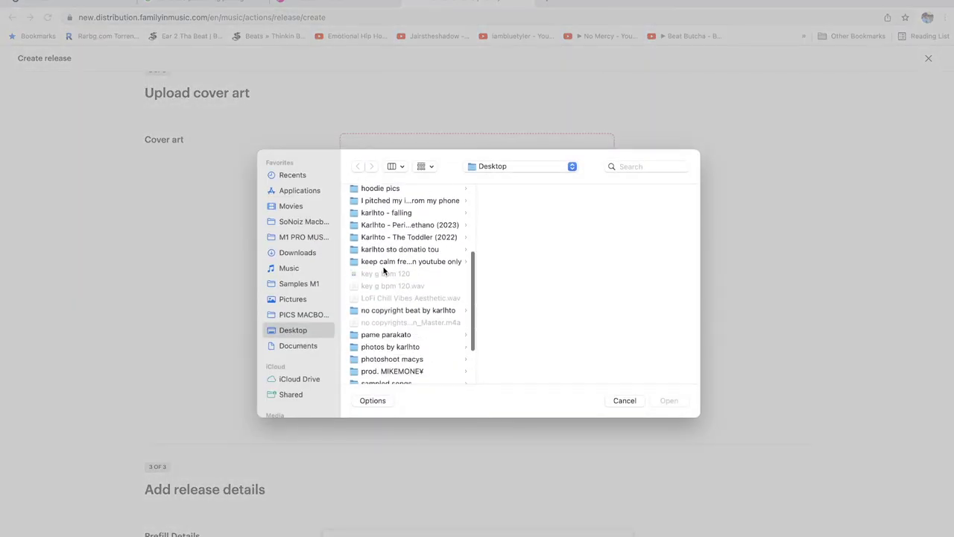
{"action": "left_click", "coordinate": [412, 262]}
{"action": "left_click", "coordinate": [520, 194]}
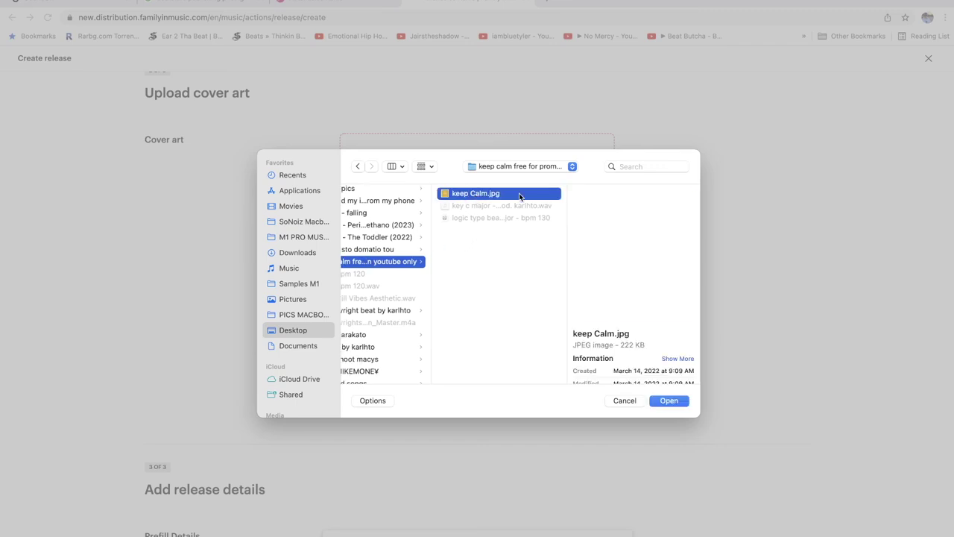
{"action": "left_click", "coordinate": [670, 401]}
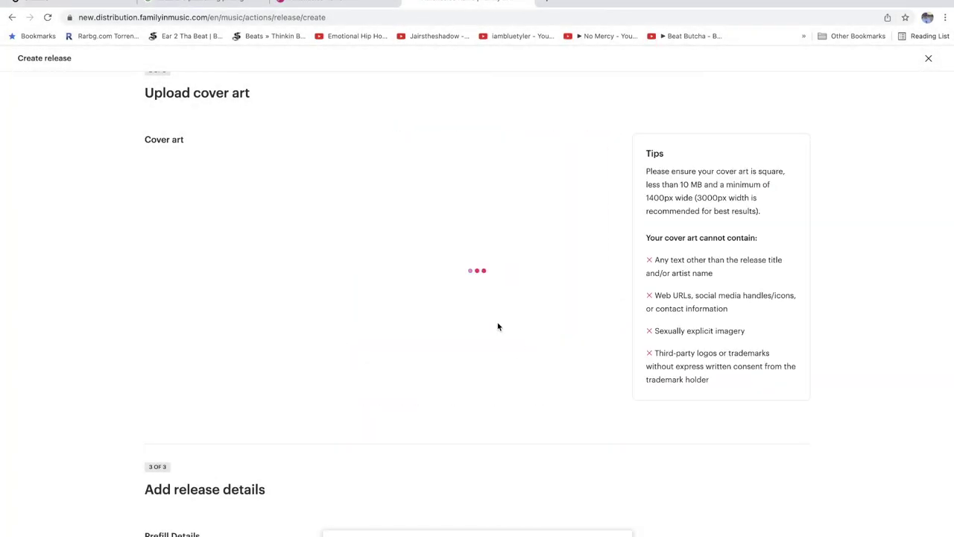
Enter "test" as the release title in the release details.
{"action": "scroll", "coordinate": [456, 329], "scroll_direction": "down", "scroll_amount": 2}
{"action": "scroll", "coordinate": [456, 365], "scroll_direction": "down", "scroll_amount": 7}
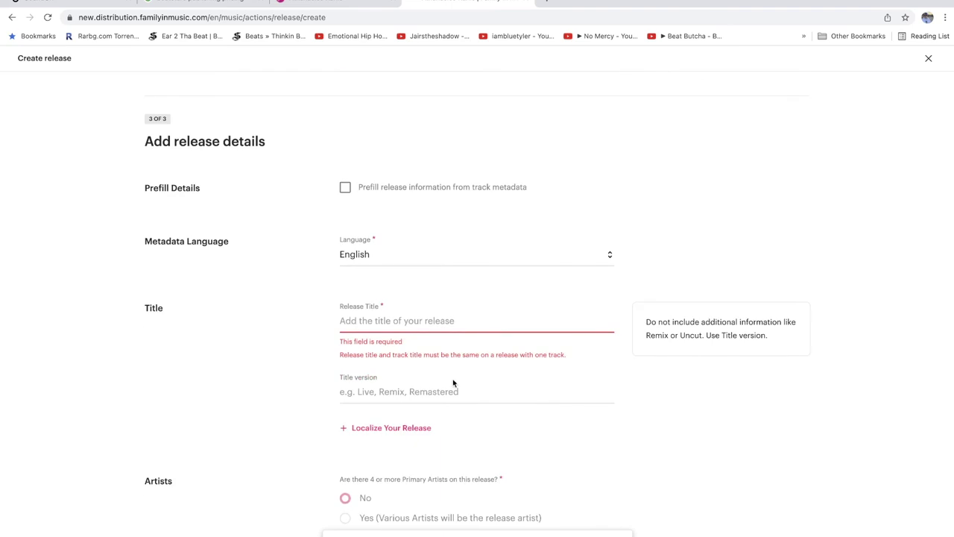
{"action": "scroll", "coordinate": [459, 348], "scroll_direction": "down", "scroll_amount": 2}
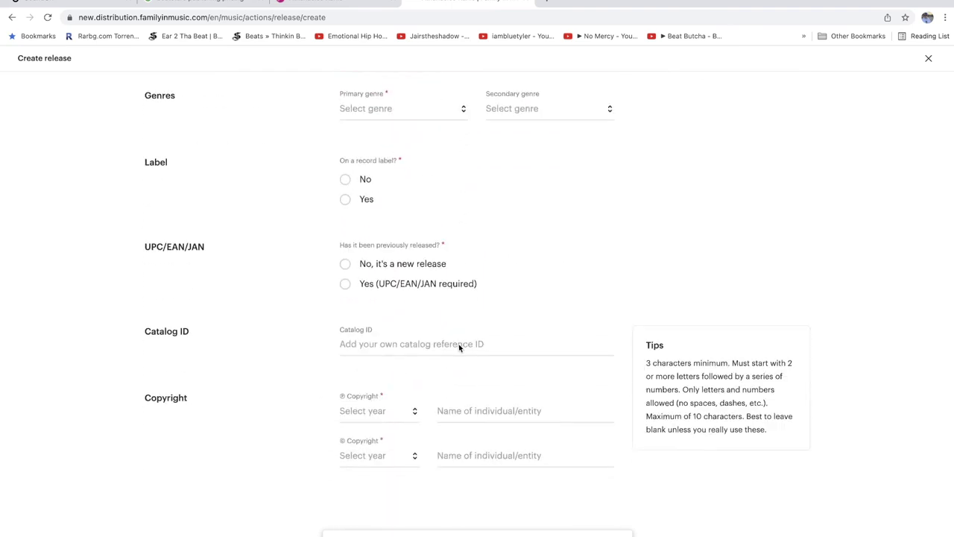
{"action": "scroll", "coordinate": [459, 347], "scroll_direction": "up", "scroll_amount": 12}
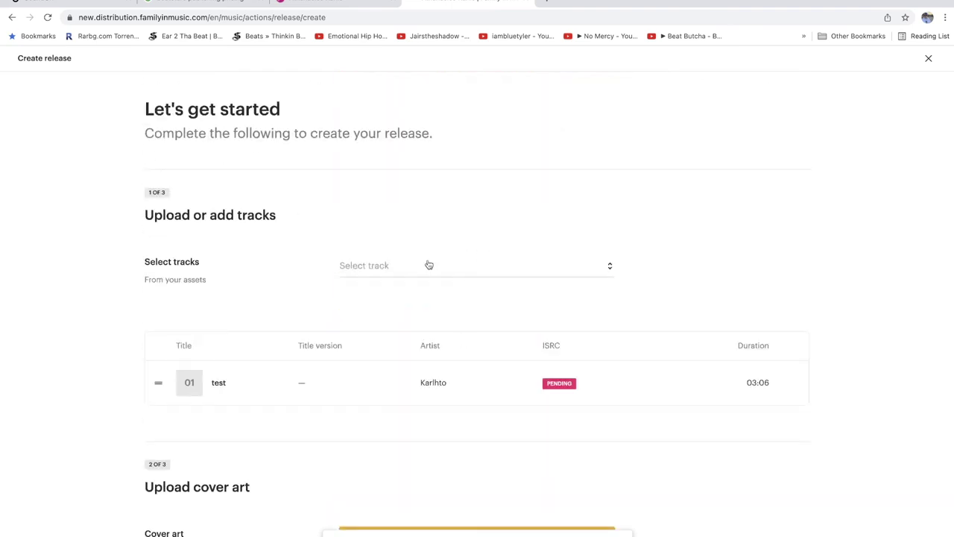
{"action": "mouse_move", "coordinate": [451, 375]}
{"action": "scroll", "coordinate": [404, 437], "scroll_direction": "down", "scroll_amount": 8}
{"action": "scroll", "coordinate": [477, 422], "scroll_direction": "down", "scroll_amount": 2}
{"action": "type", "text": "test"}
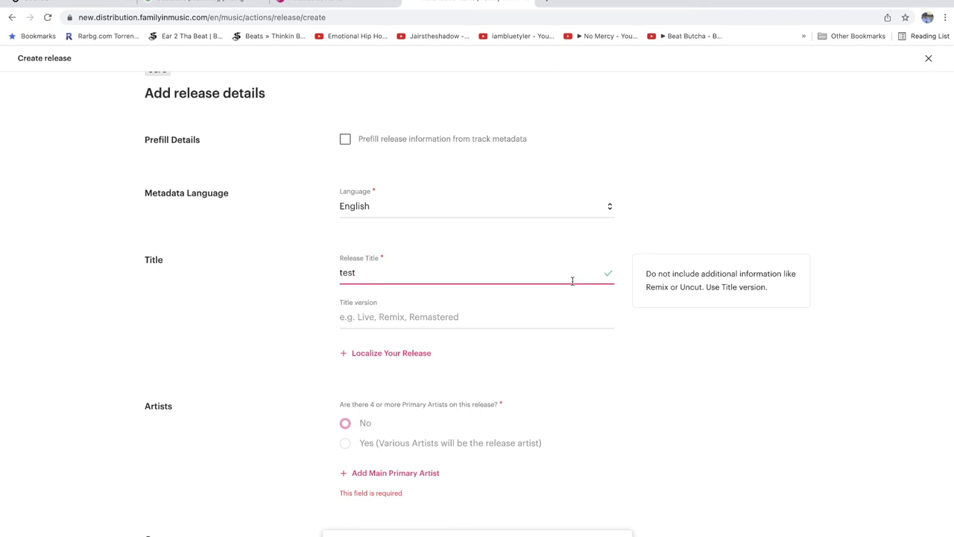
Mark the release as not on a record label and set its genres to African and Afro House.
{"action": "scroll", "coordinate": [572, 282], "scroll_direction": "down", "scroll_amount": 4}
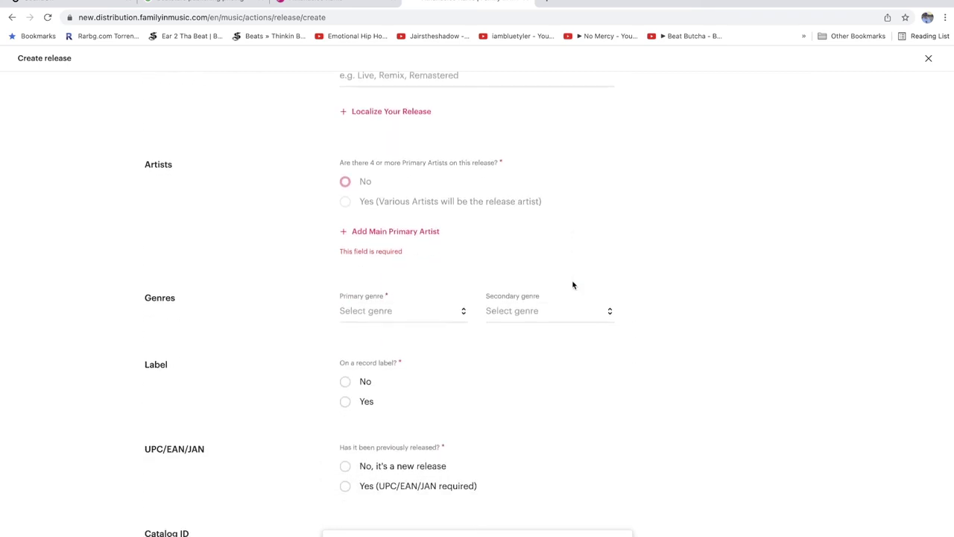
{"action": "left_click", "coordinate": [344, 332]}
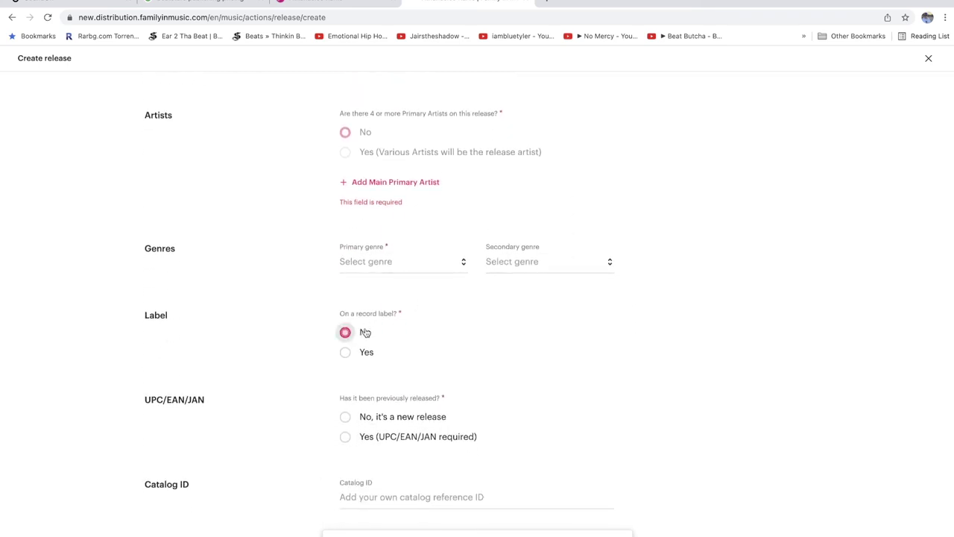
{"action": "left_click", "coordinate": [402, 267]}
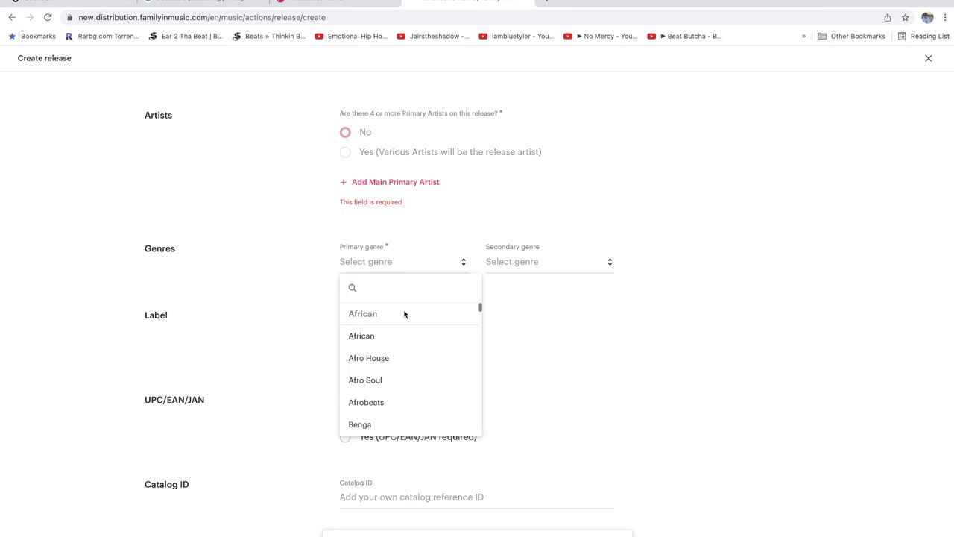
{"action": "left_click", "coordinate": [413, 337]}
{"action": "left_click", "coordinate": [506, 268]}
{"action": "left_click", "coordinate": [528, 358]}
Mark the release as new and fill both copyright lines with the year 2022 and the artist's name.
{"action": "scroll", "coordinate": [542, 427], "scroll_direction": "down", "scroll_amount": 3}
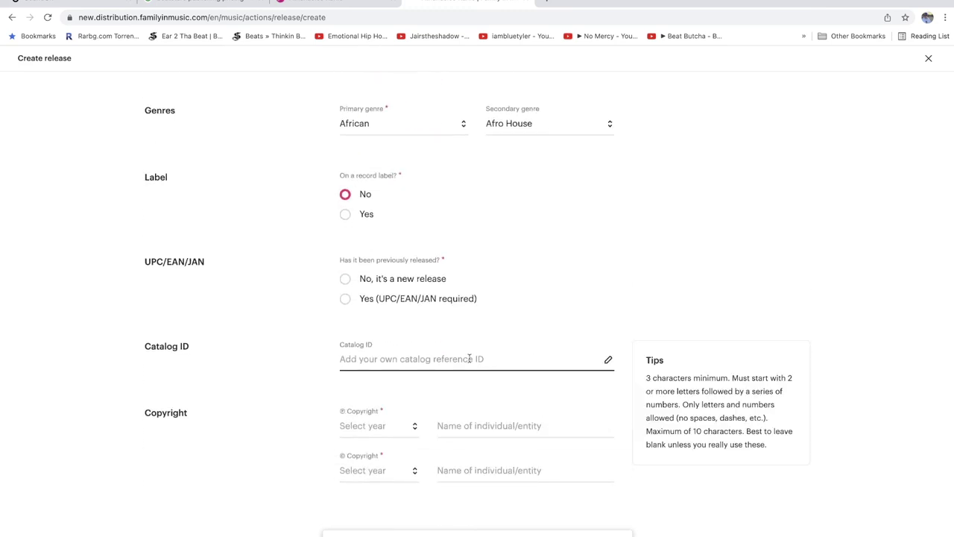
{"action": "left_click", "coordinate": [365, 279]}
{"action": "left_click", "coordinate": [464, 426]}
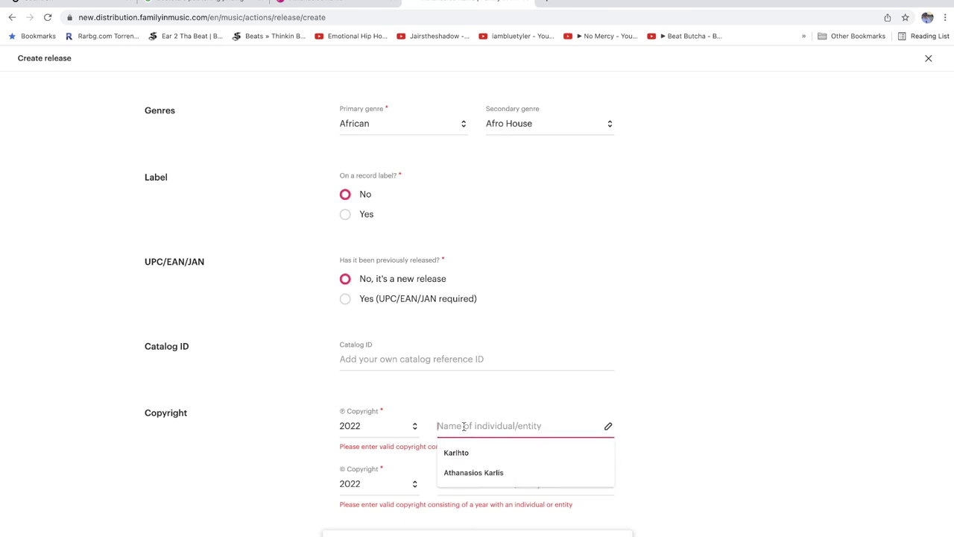
{"action": "type", "text": "Karlhto"}
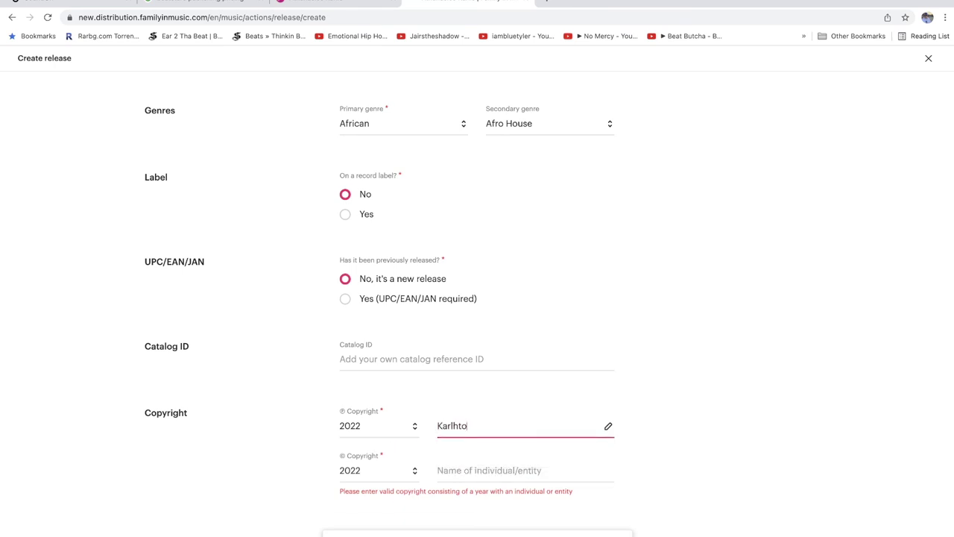
{"action": "left_click", "coordinate": [482, 469]}
{"action": "type", "text": "Karlhto"}
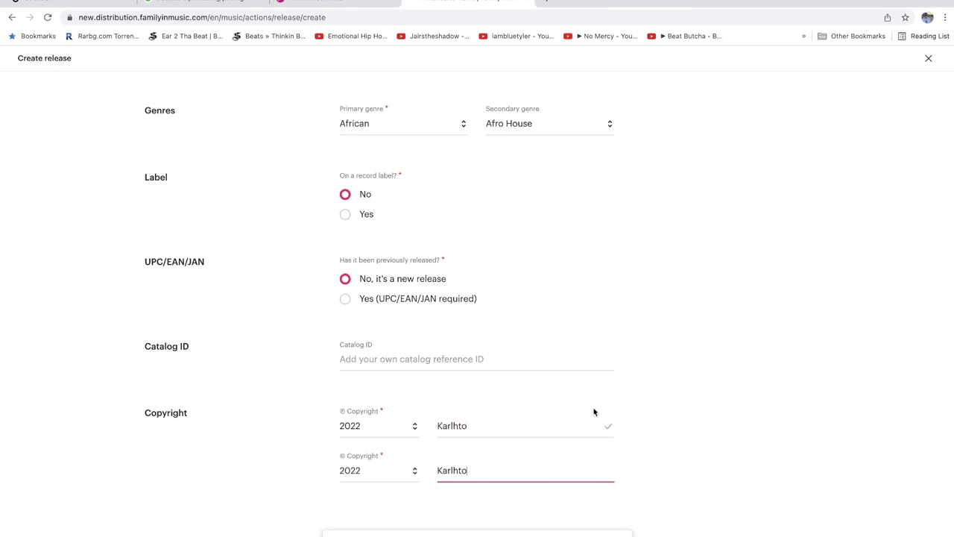
{"action": "scroll", "coordinate": [560, 408], "scroll_direction": "down", "scroll_amount": 1}
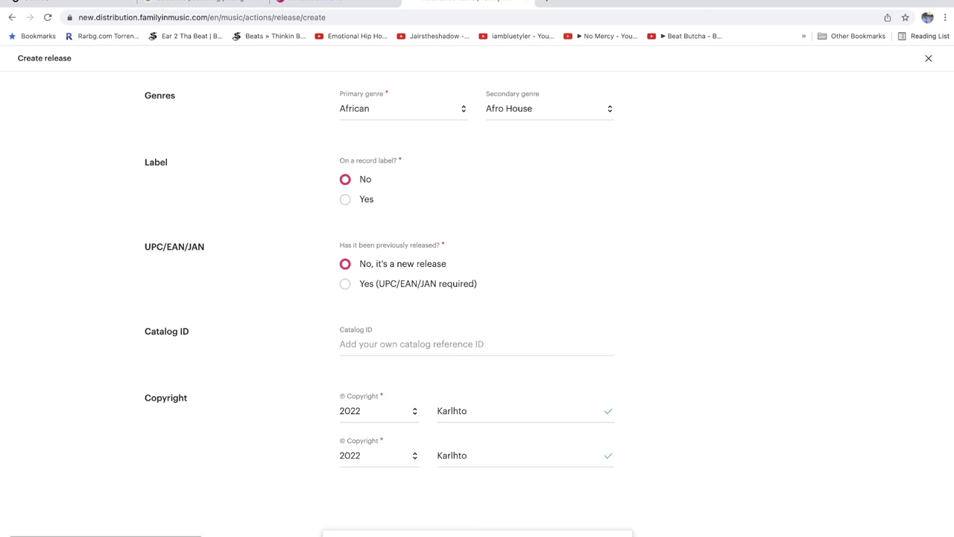
Add the artist's existing profile as the main primary artist and create the release.
{"action": "scroll", "coordinate": [481, 382], "scroll_direction": "up", "scroll_amount": 3}
{"action": "scroll", "coordinate": [480, 382], "scroll_direction": "up", "scroll_amount": 4}
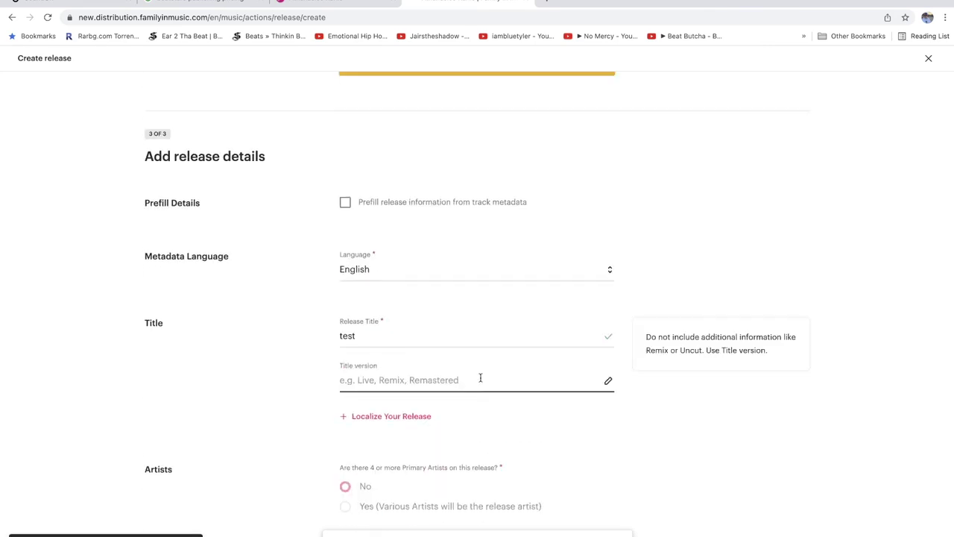
{"action": "scroll", "coordinate": [437, 347], "scroll_direction": "up", "scroll_amount": 1}
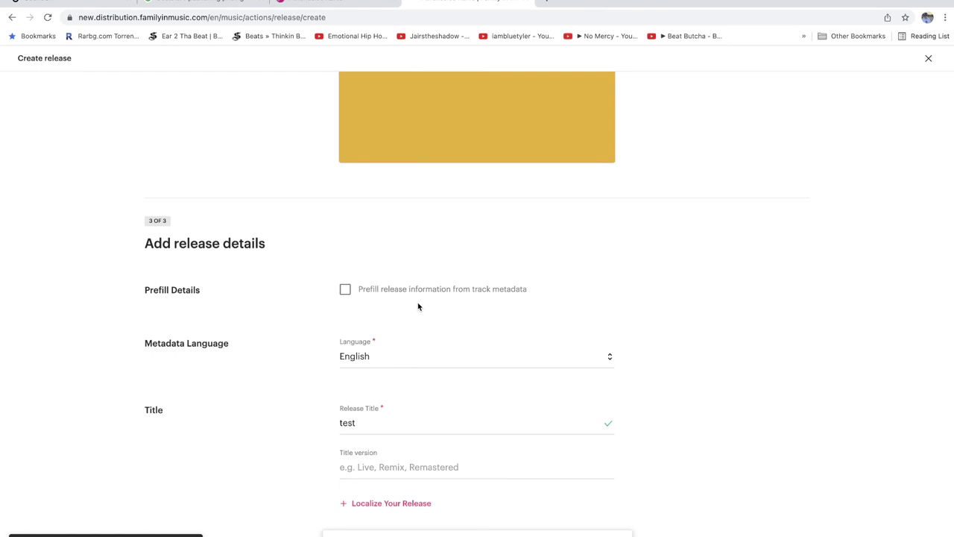
{"action": "scroll", "coordinate": [412, 303], "scroll_direction": "down", "scroll_amount": 4}
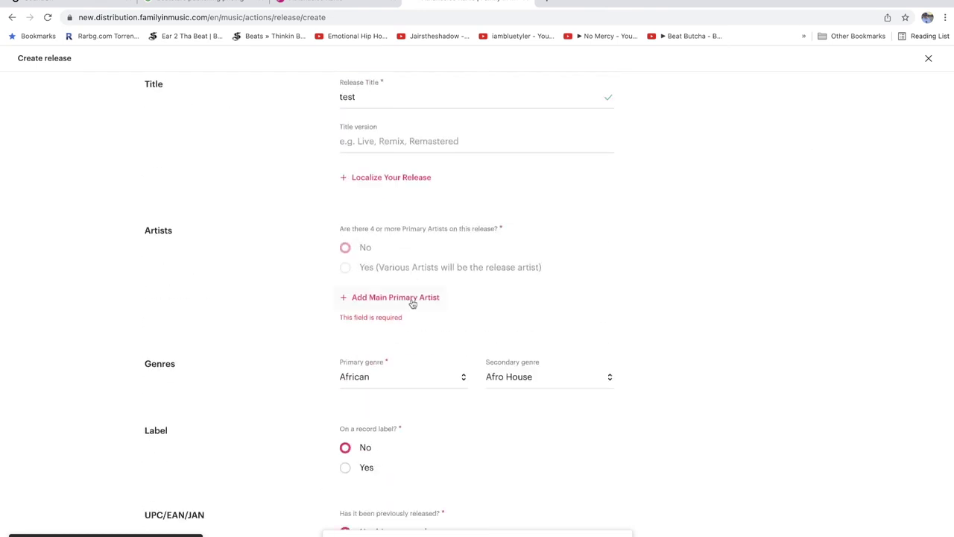
{"action": "scroll", "coordinate": [413, 303], "scroll_direction": "down", "scroll_amount": 4}
{"action": "scroll", "coordinate": [412, 304], "scroll_direction": "up", "scroll_amount": 11}
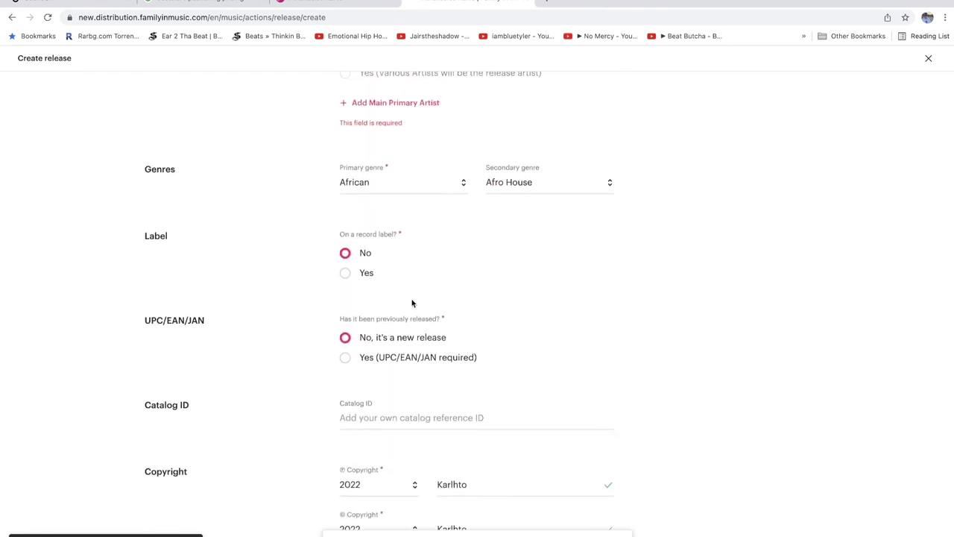
{"action": "scroll", "coordinate": [412, 304], "scroll_direction": "down", "scroll_amount": 10}
{"action": "scroll", "coordinate": [412, 291], "scroll_direction": "up", "scroll_amount": 1}
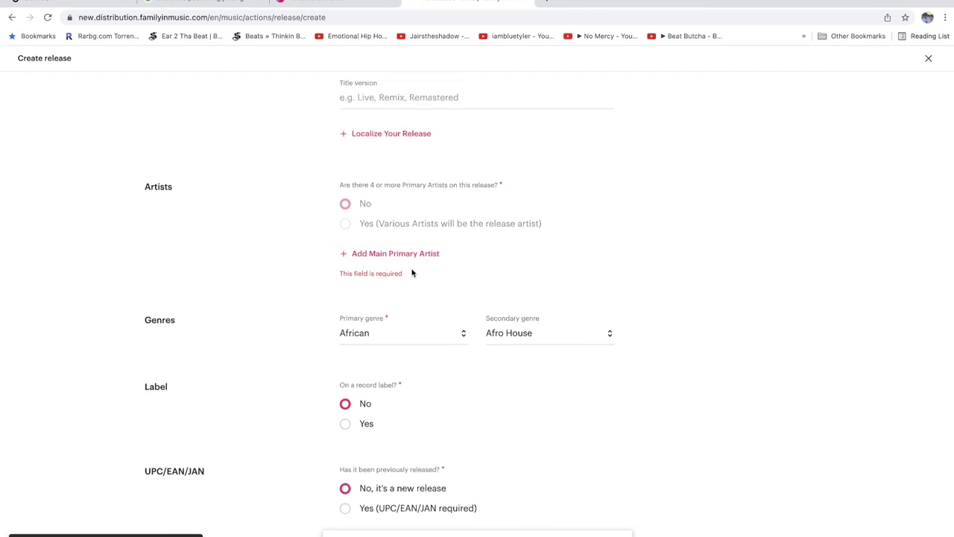
{"action": "left_click", "coordinate": [412, 250]}
{"action": "left_click", "coordinate": [399, 315]}
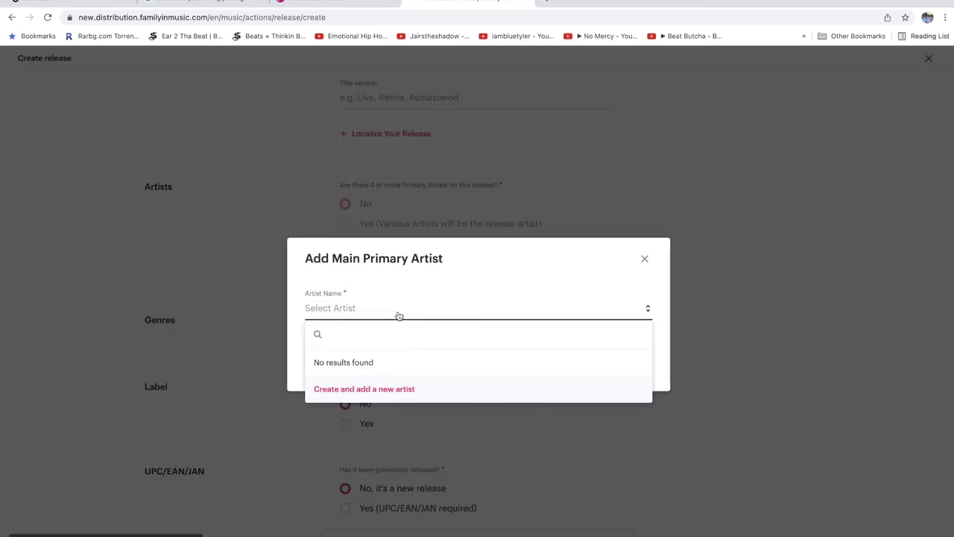
{"action": "type", "text": "karlhto"}
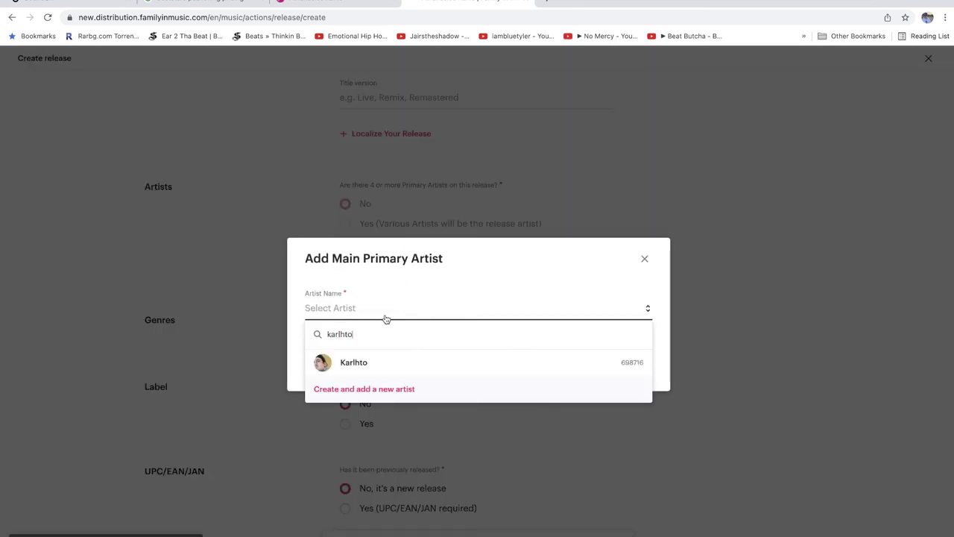
{"action": "left_click", "coordinate": [379, 361]}
{"action": "left_click", "coordinate": [617, 518]}
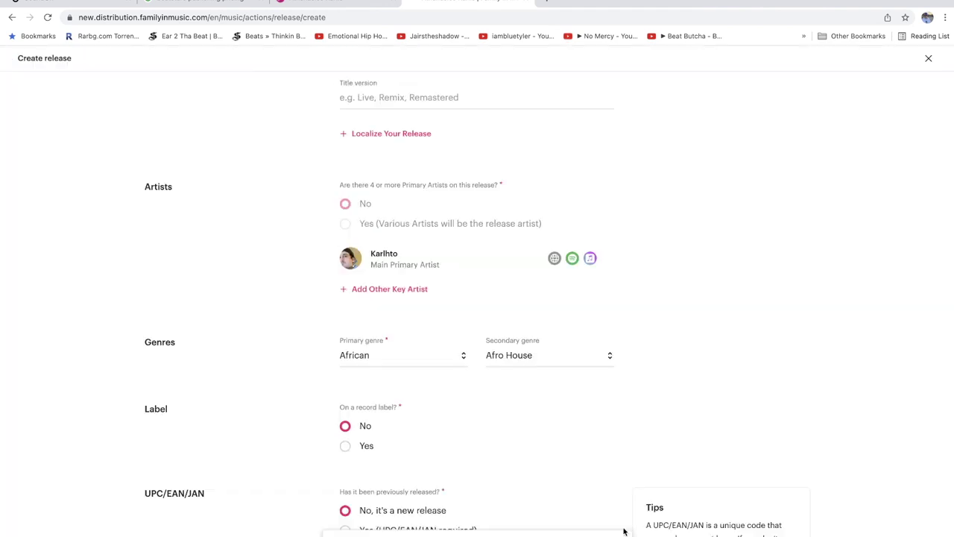
{"action": "scroll", "coordinate": [589, 449], "scroll_direction": "down", "scroll_amount": 3}
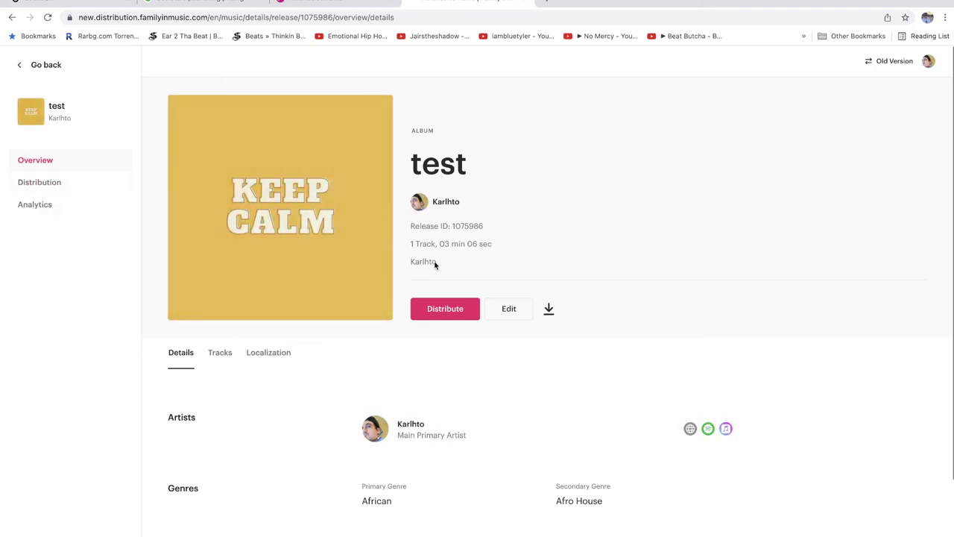
Examine the streaming services and distribution options available for the test release.
{"action": "left_click", "coordinate": [22, 181]}
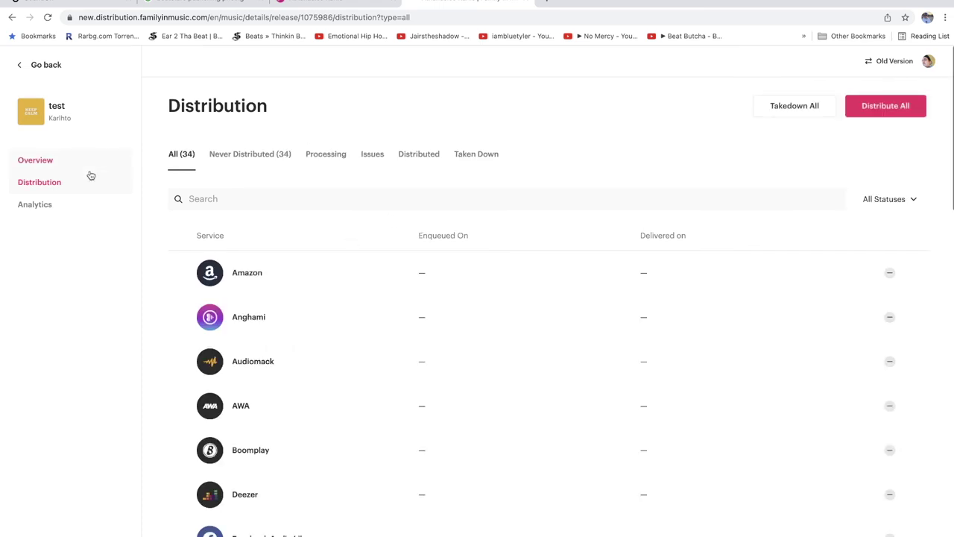
{"action": "left_click", "coordinate": [62, 164]}
{"action": "left_click", "coordinate": [43, 188]}
{"action": "scroll", "coordinate": [574, 301], "scroll_direction": "down", "scroll_amount": 2}
{"action": "scroll", "coordinate": [411, 211], "scroll_direction": "up", "scroll_amount": 2}
{"action": "scroll", "coordinate": [383, 241], "scroll_direction": "down", "scroll_amount": 10}
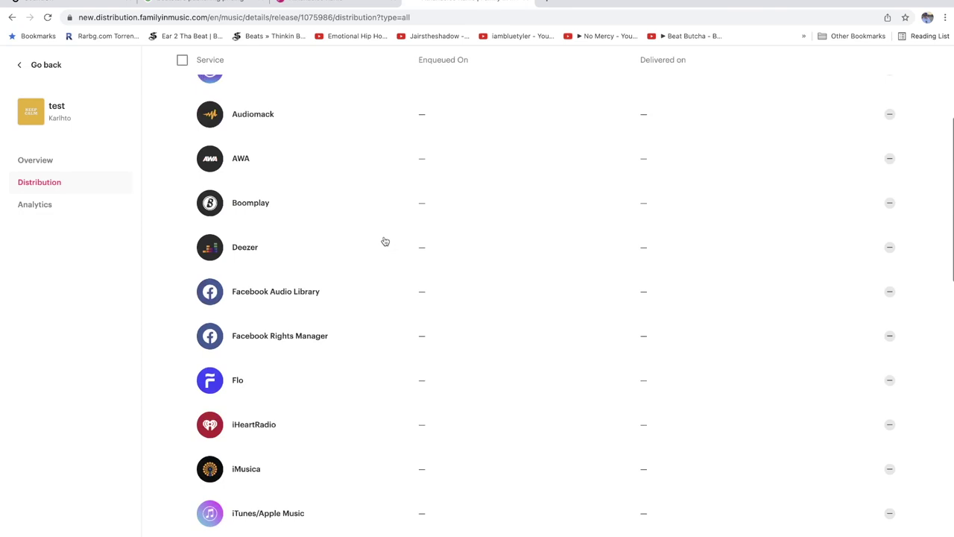
{"action": "scroll", "coordinate": [455, 347], "scroll_direction": "down", "scroll_amount": 1}
{"action": "scroll", "coordinate": [483, 367], "scroll_direction": "up", "scroll_amount": 10}
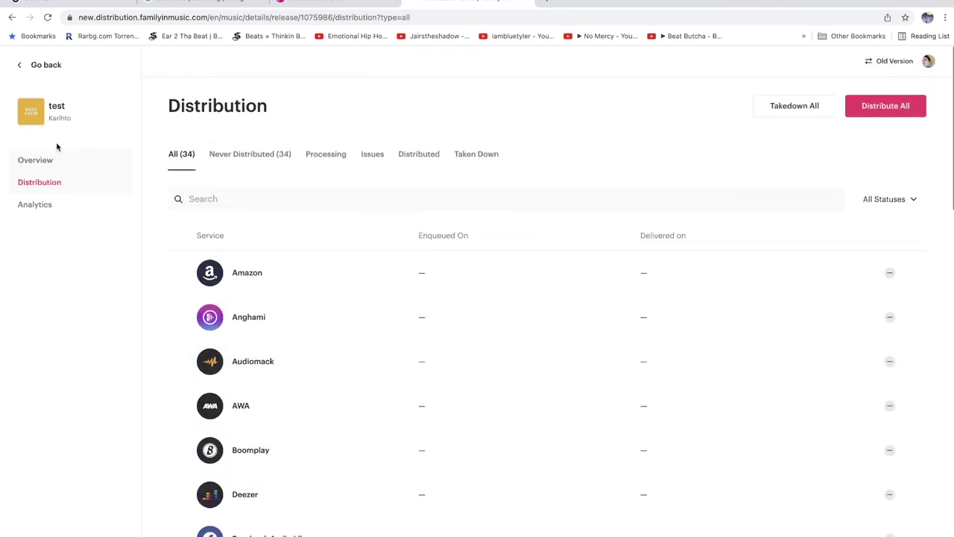
Return to the music catalog and delete the test release.
{"action": "left_click", "coordinate": [19, 71]}
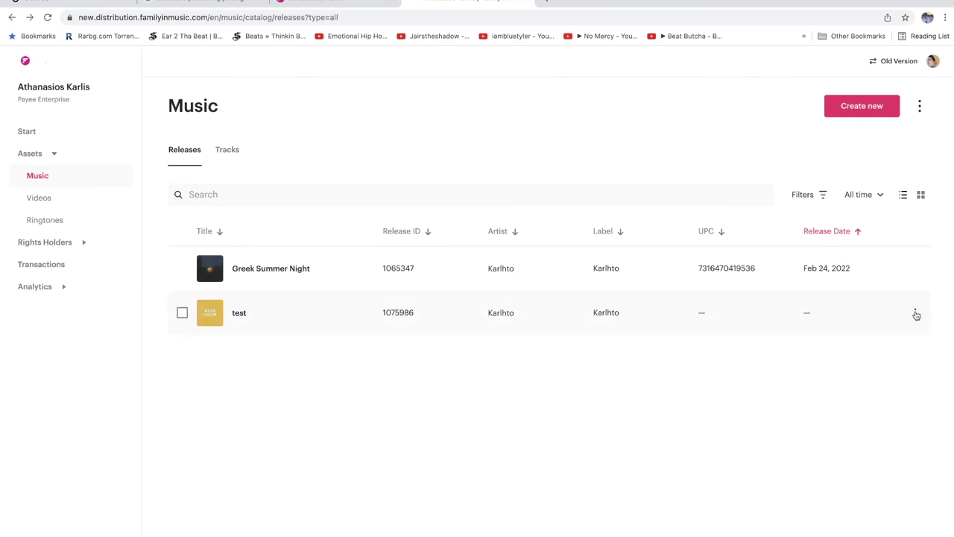
{"action": "left_click", "coordinate": [917, 315]}
{"action": "left_click", "coordinate": [862, 373]}
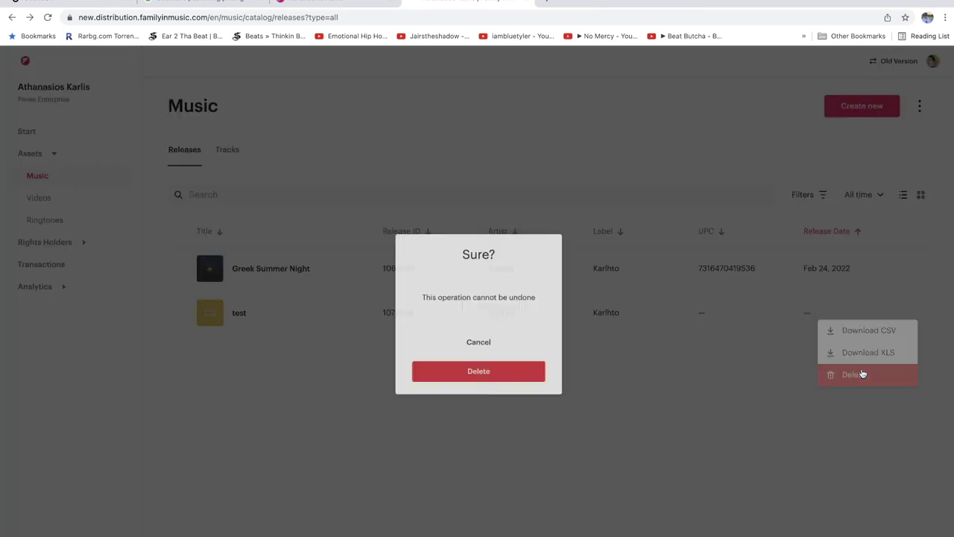
{"action": "left_click", "coordinate": [507, 375]}
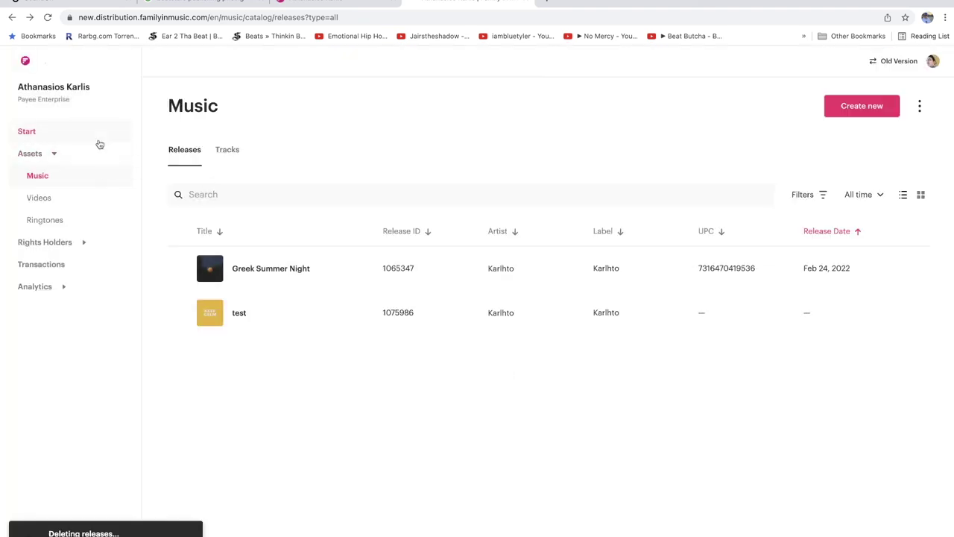
Open a blank release form from the start page and look over its track, cover art and details sections.
{"action": "left_click", "coordinate": [37, 136]}
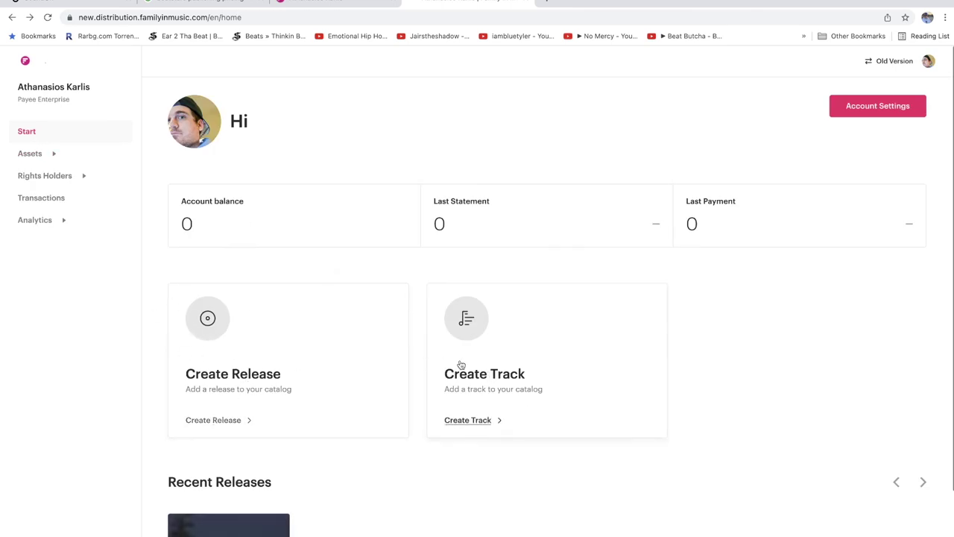
{"action": "left_click", "coordinate": [222, 372]}
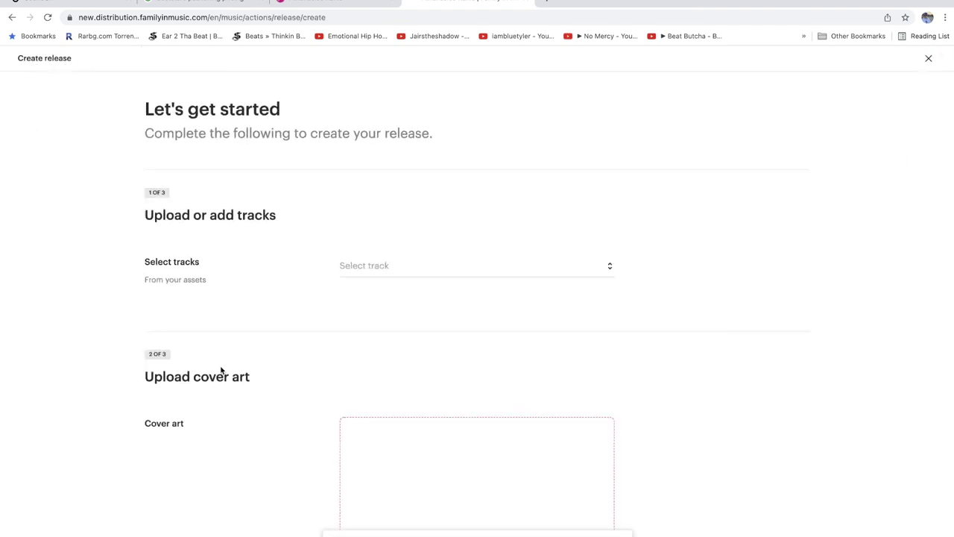
{"action": "scroll", "coordinate": [561, 416], "scroll_direction": "down", "scroll_amount": 8}
{"action": "scroll", "coordinate": [561, 416], "scroll_direction": "up", "scroll_amount": 8}
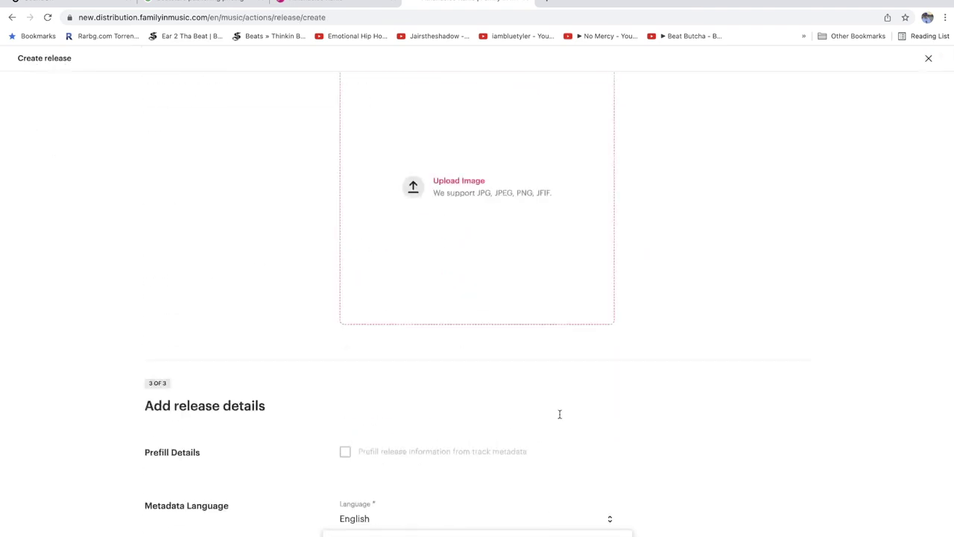
Check which tracks can be selected for a new release and close the release form without creating anything.
{"action": "left_click", "coordinate": [407, 268]}
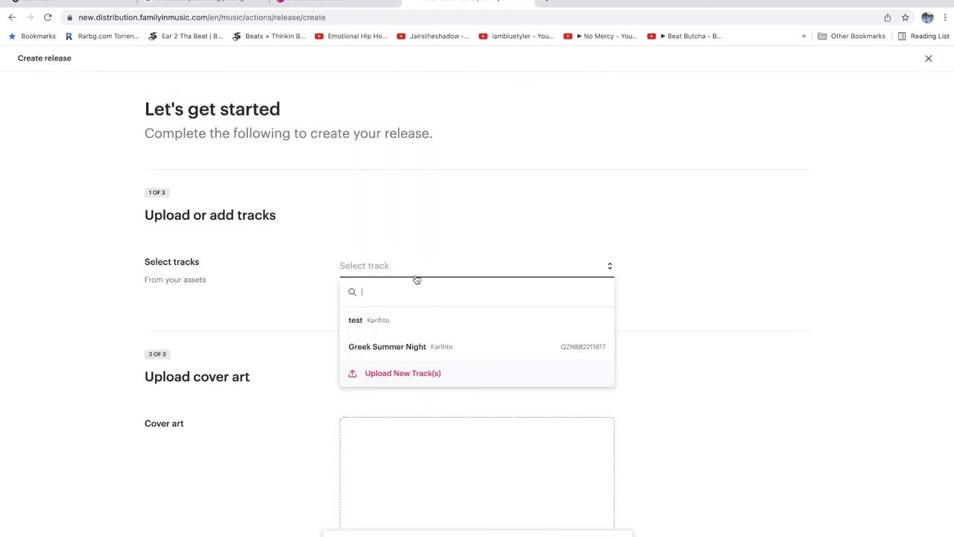
{"action": "left_click", "coordinate": [381, 210]}
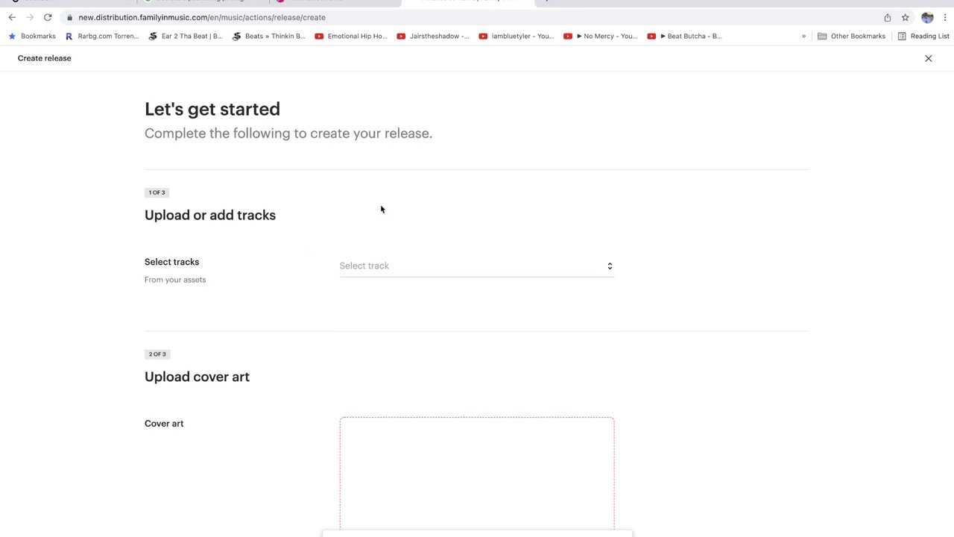
{"action": "left_click", "coordinate": [930, 63]}
Go to the track list in the music catalog and delete the track titled test.
{"action": "left_click", "coordinate": [42, 159]}
{"action": "left_click", "coordinate": [39, 175]}
{"action": "left_click", "coordinate": [226, 153]}
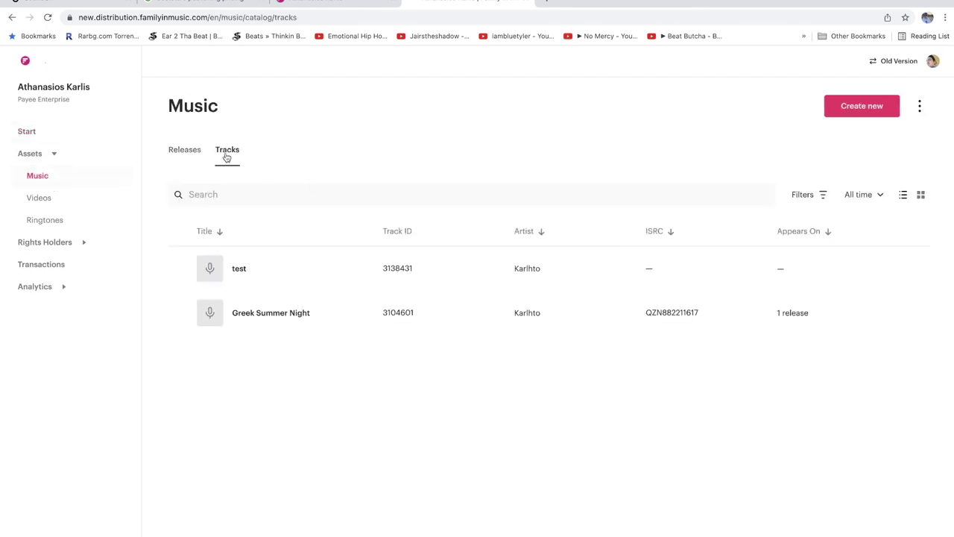
{"action": "left_click", "coordinate": [915, 269]}
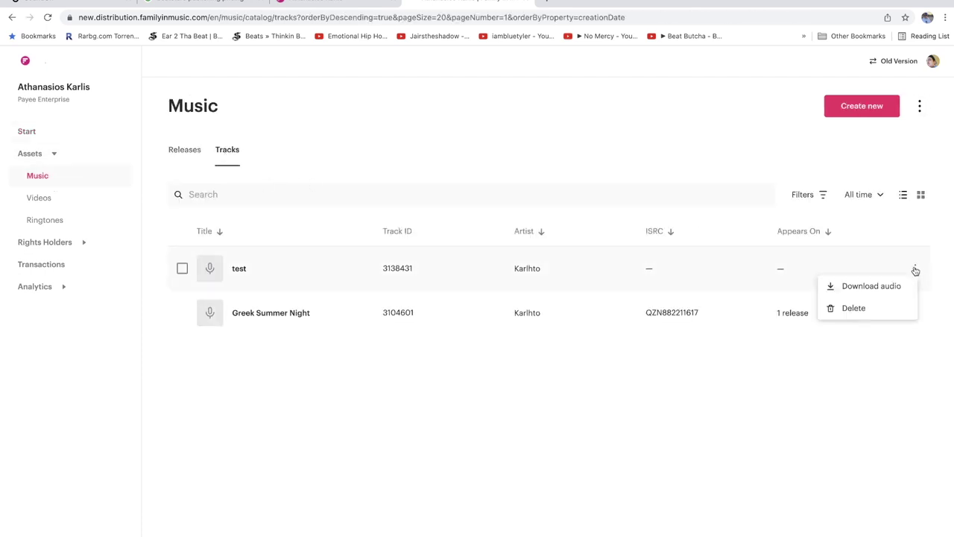
{"action": "left_click", "coordinate": [878, 314]}
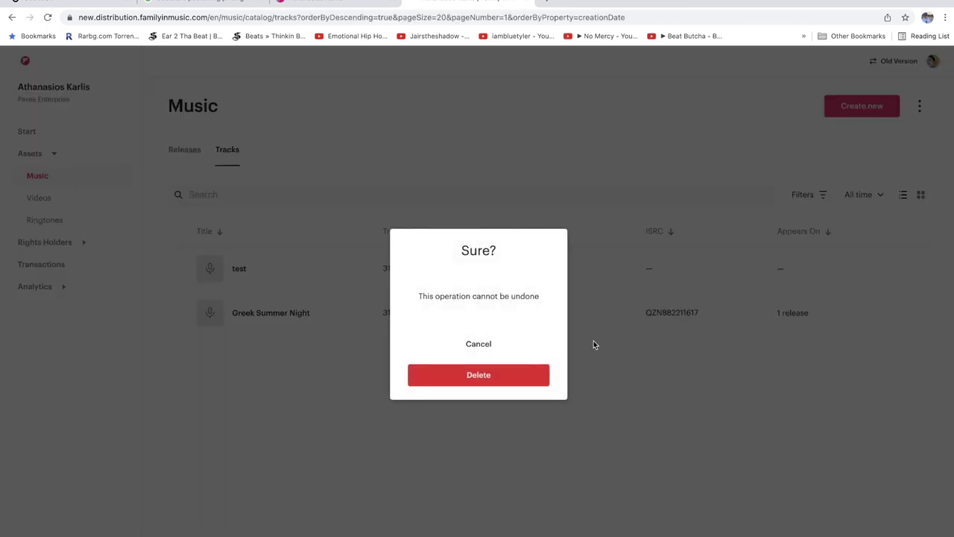
{"action": "left_click", "coordinate": [493, 375]}
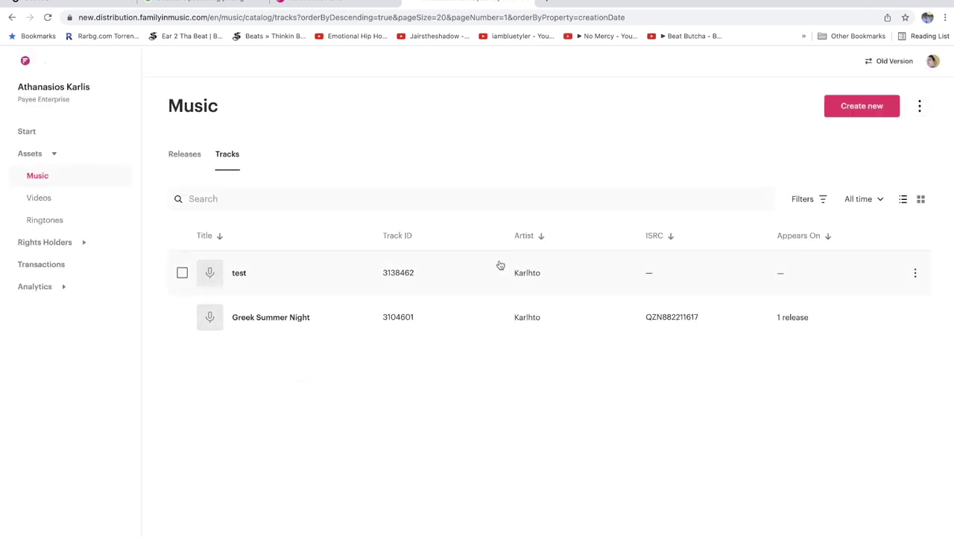
Delete the remaining test track, keeping Greek Summer Night, and return to the start page.
{"action": "left_click", "coordinate": [915, 273]}
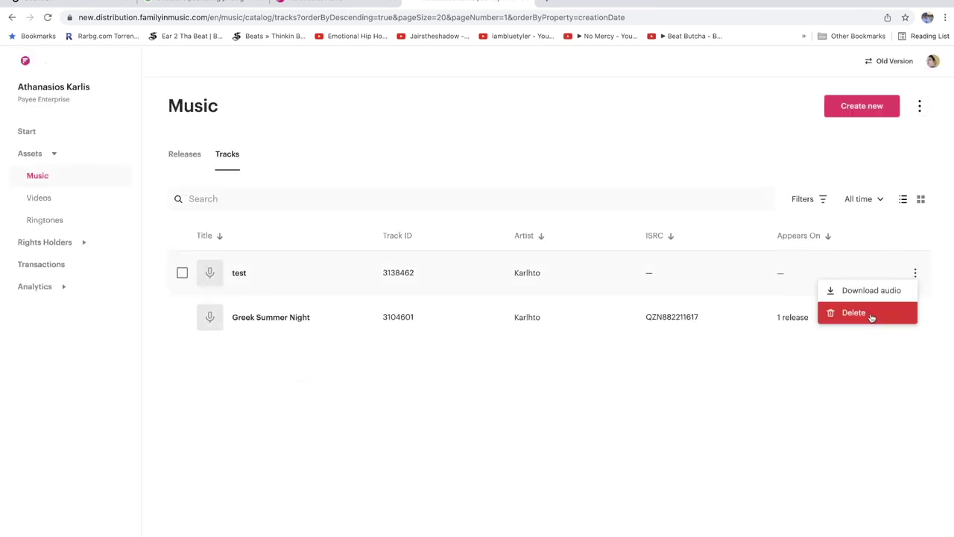
{"action": "left_click", "coordinate": [854, 313]}
{"action": "left_click", "coordinate": [499, 373]}
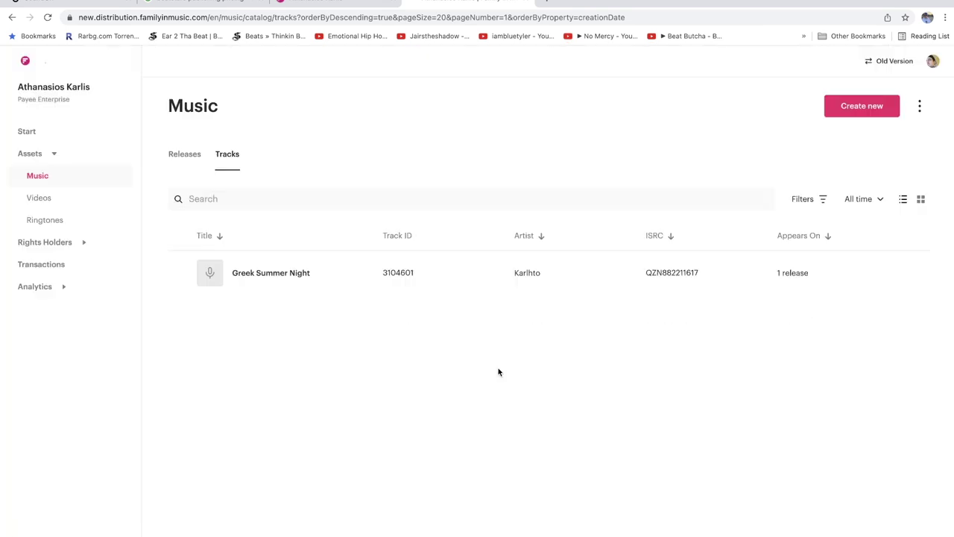
{"action": "left_click", "coordinate": [30, 130]}
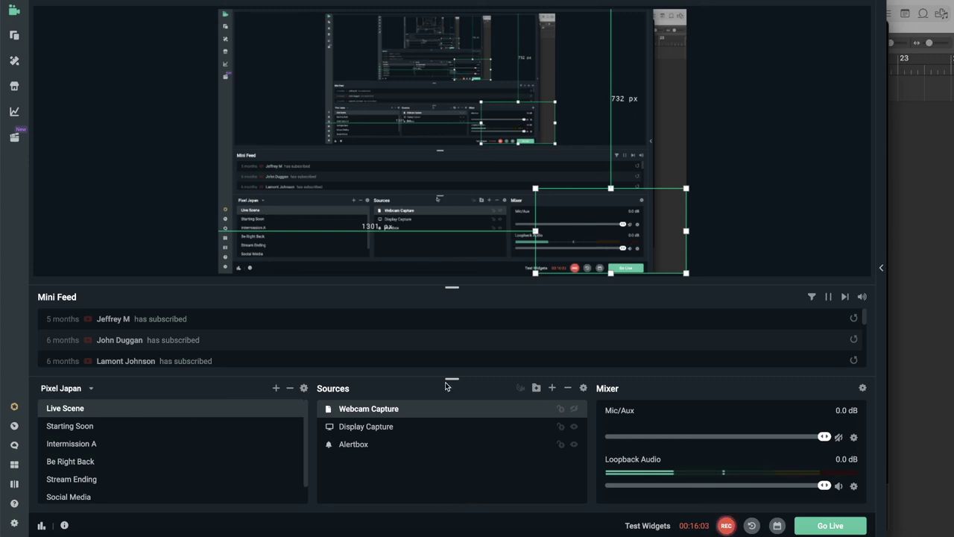
Switch to Streamlabs and make the Webcam Capture source visible in the Live Scene.
{"action": "left_click", "coordinate": [573, 408]}
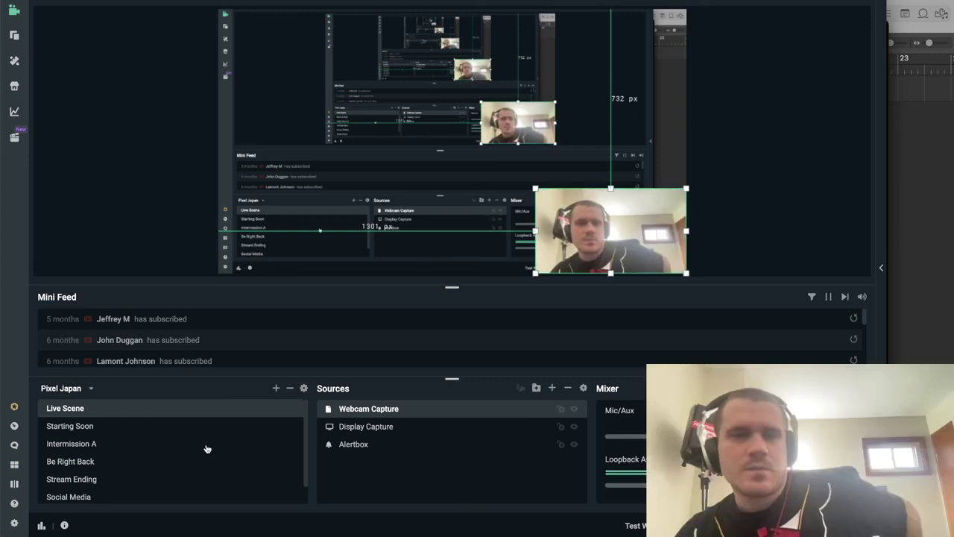
{"action": "scroll", "coordinate": [206, 449], "scroll_direction": "down", "scroll_amount": 1}
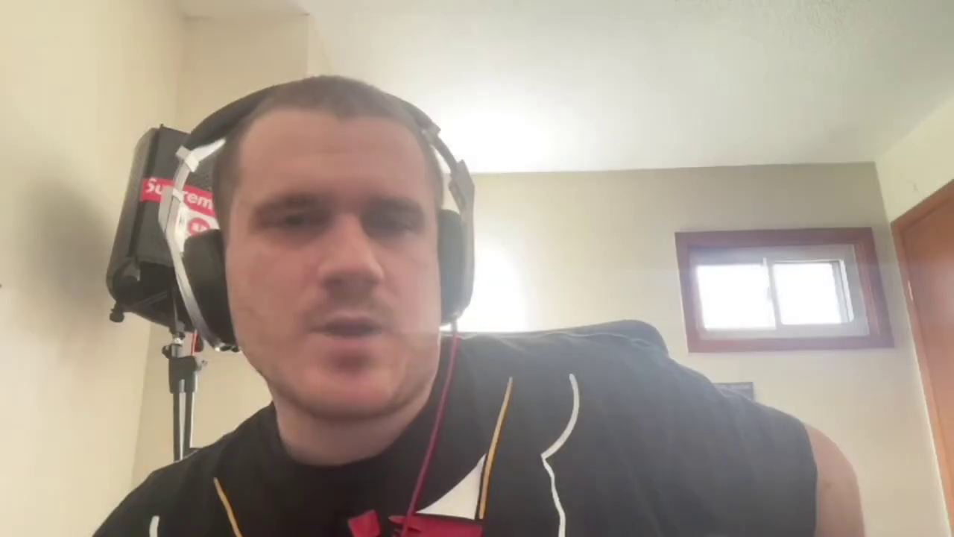